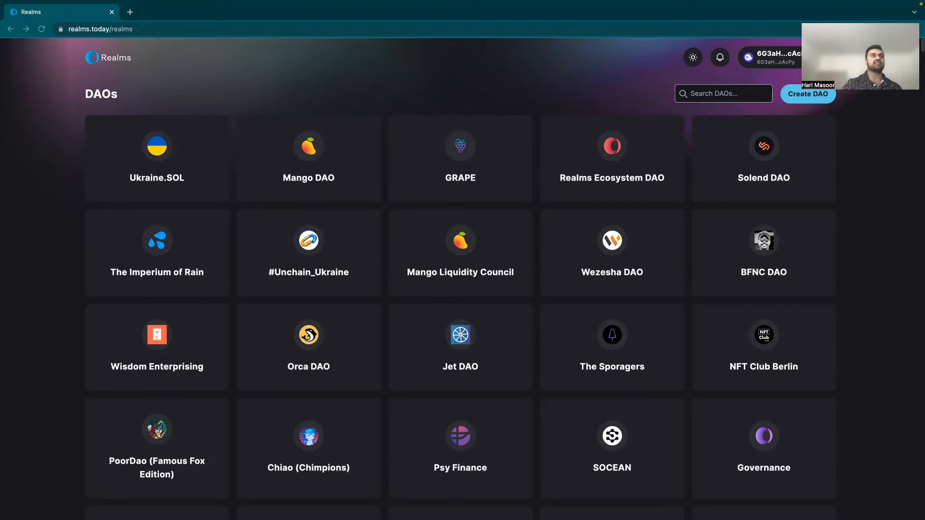
Step: Start a Community Token DAO named 'VSR Voter Stake Registry DAO' and move past step 1
{"action": "left_click", "coordinate": [814, 93]}
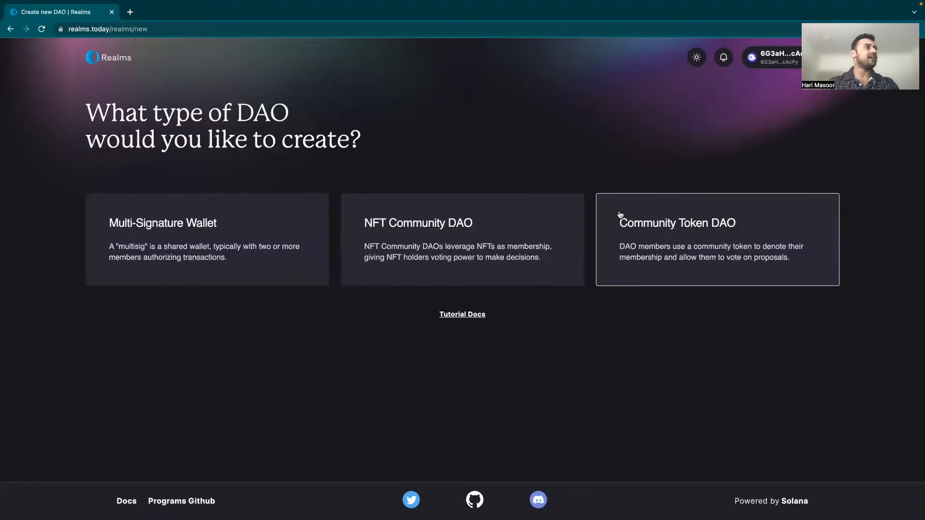
{"action": "left_click", "coordinate": [668, 231]}
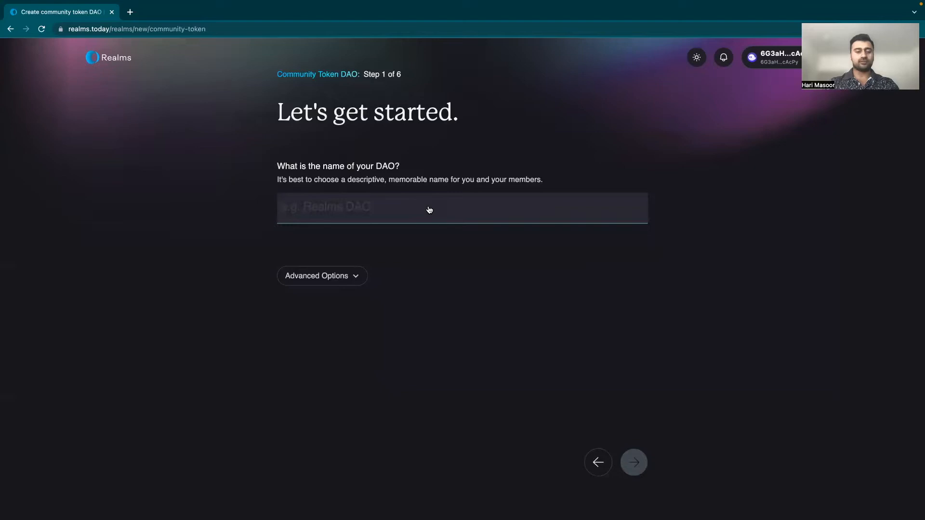
{"action": "type", "text": "VSR Vok"}
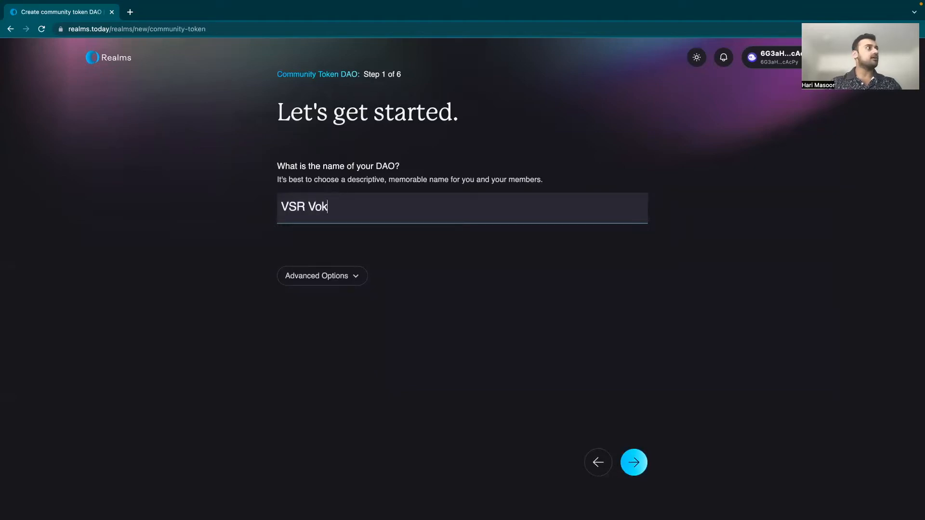
{"action": "key", "text": "BackSpace"}
{"action": "type", "text": "ter SA"}
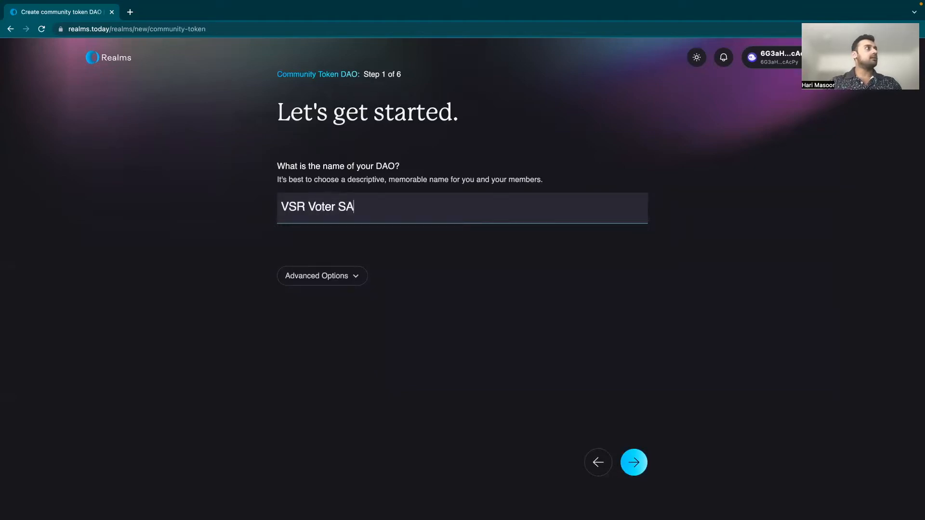
{"action": "type", "text": "ake"}
{"action": "key", "text": "BackSpace"}
{"action": "key", "text": "BackSpace"}
{"action": "key", "text": "BackSpace"}
{"action": "type", "text": "ake REg"}
{"action": "key", "text": "BackSpace"}
{"action": "key", "text": "BackSpace"}
{"action": "type", "text": "eg"}
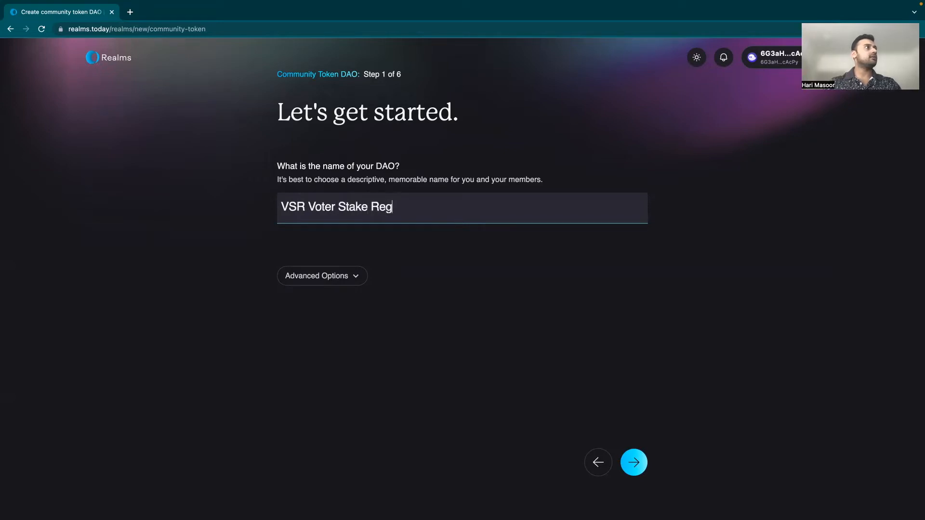
{"action": "type", "text": "istry DAO"}
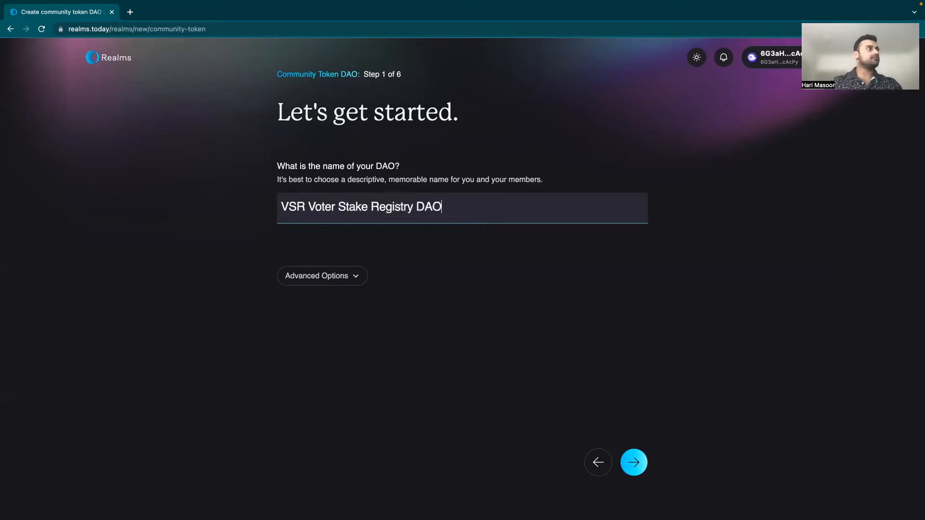
{"action": "left_click", "coordinate": [344, 279]}
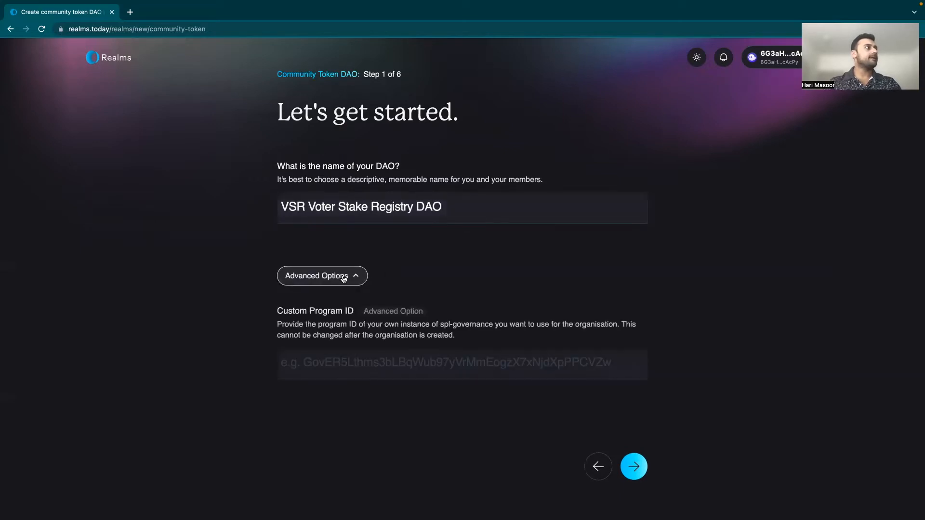
{"action": "left_click", "coordinate": [634, 467]}
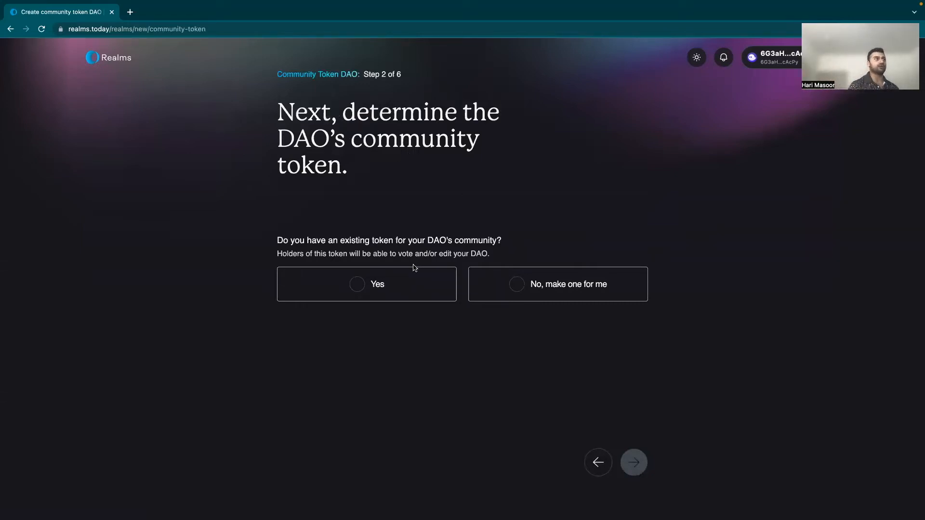
Step: Have Realms make a new community token, with 1 token as the minimum to manage the DAO
{"action": "left_click", "coordinate": [528, 291]}
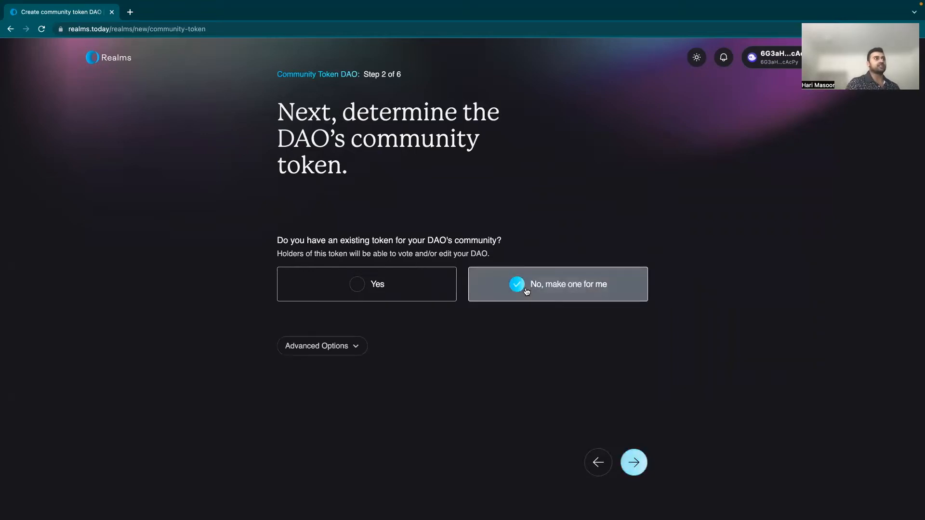
{"action": "left_click", "coordinate": [340, 349]}
{"action": "scroll", "coordinate": [423, 409], "scroll_direction": "down", "scroll_amount": 1}
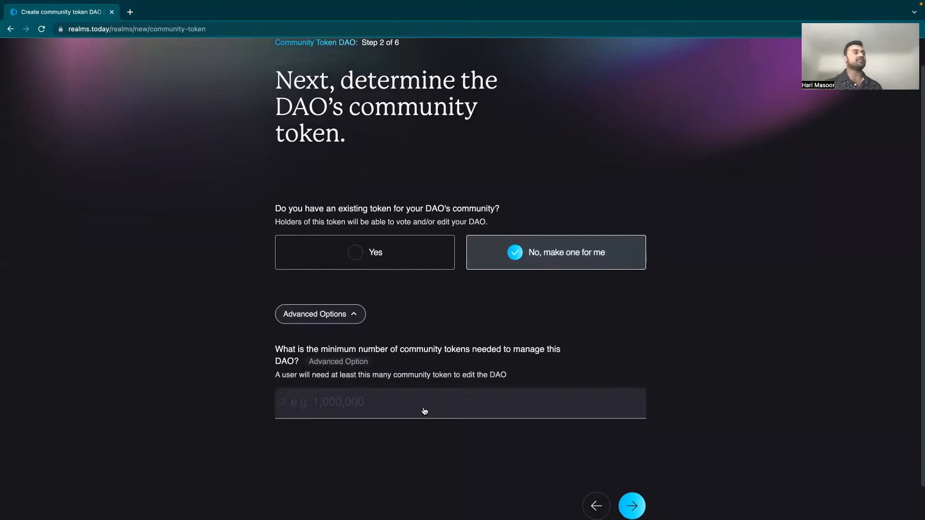
{"action": "left_click", "coordinate": [425, 408]}
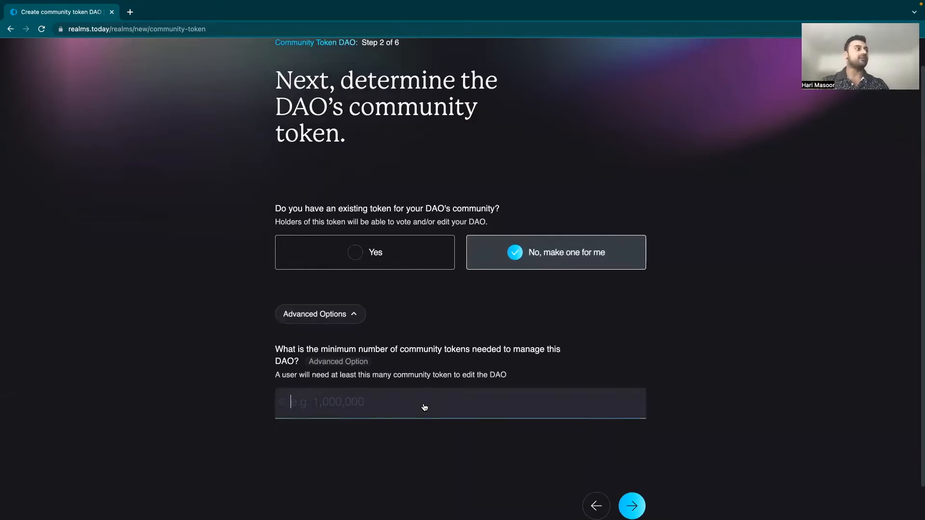
{"action": "type", "text": "1"}
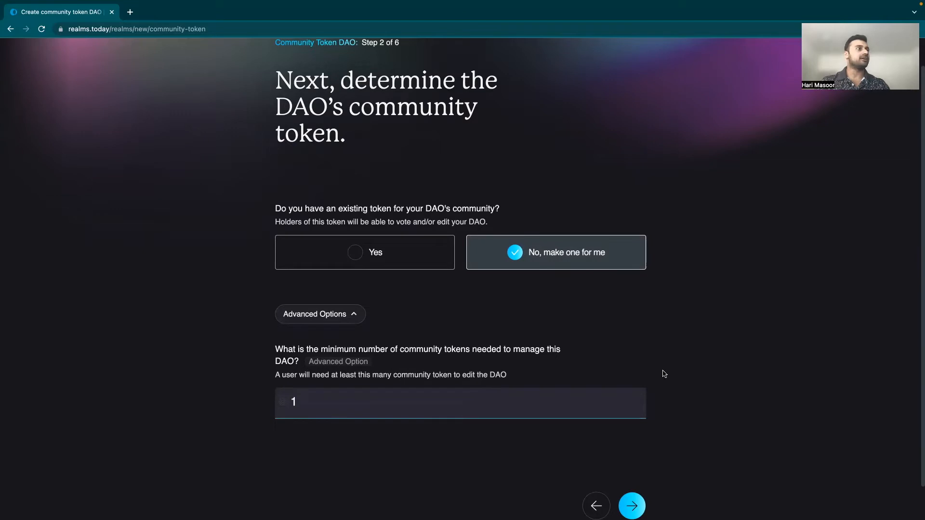
{"action": "left_click", "coordinate": [632, 506]}
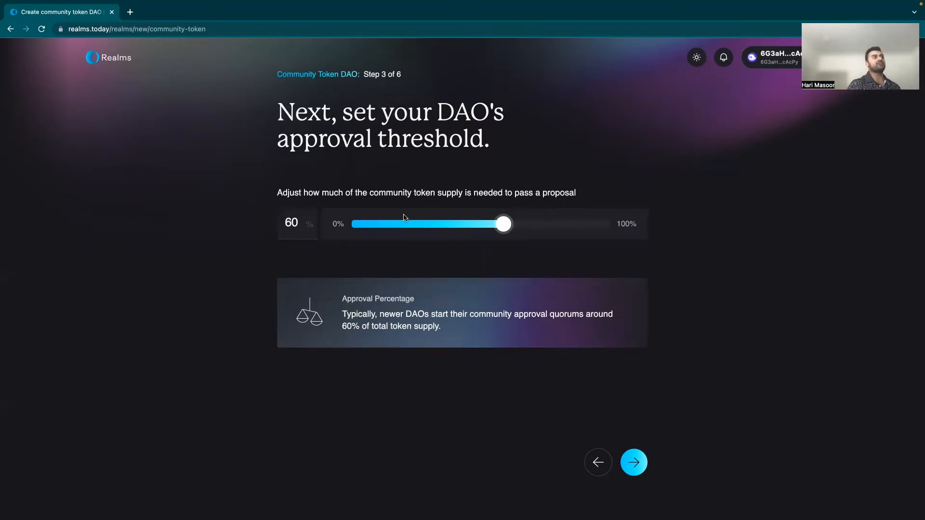
Step: Lower the approval threshold from 60% to 24% and continue
{"action": "left_click_drag", "start_coordinate": [504, 224], "coordinate": [417, 236]}
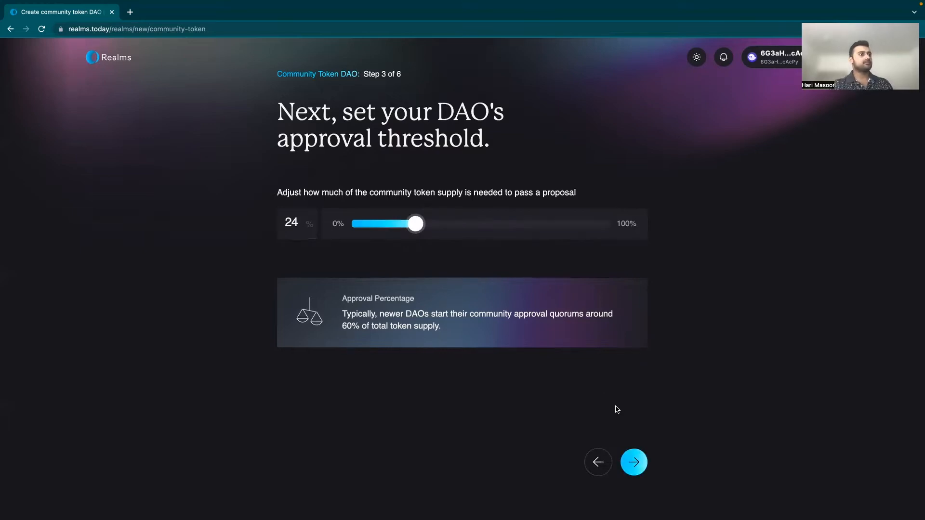
{"action": "left_click", "coordinate": [635, 465]}
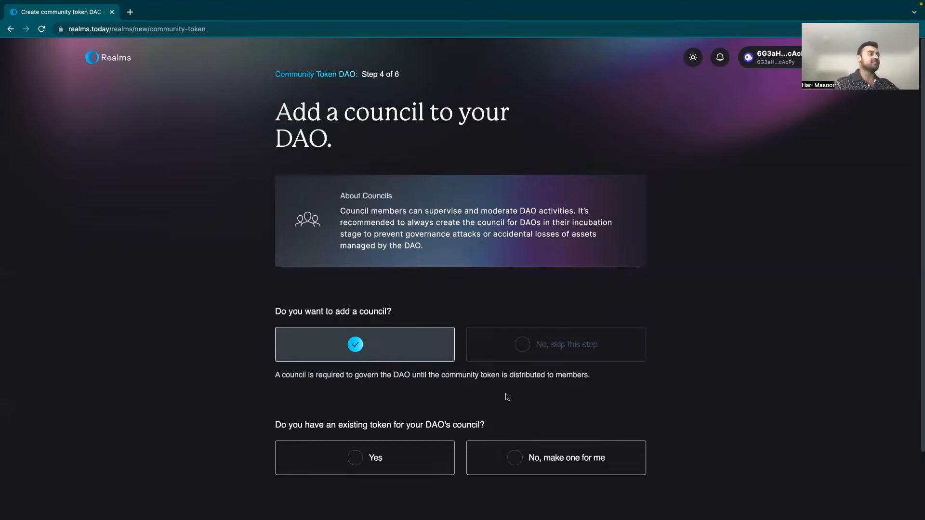
Step: Add a council to the DAO using a newly made council token
{"action": "scroll", "coordinate": [506, 396], "scroll_direction": "down", "scroll_amount": 1}
{"action": "left_click", "coordinate": [518, 417]}
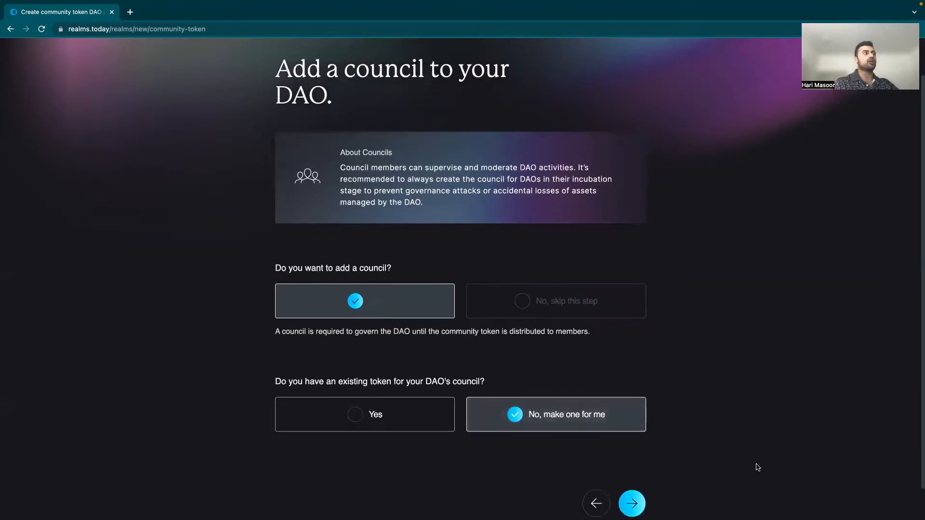
{"action": "scroll", "coordinate": [626, 458], "scroll_direction": "down", "scroll_amount": 1}
{"action": "left_click", "coordinate": [633, 468]}
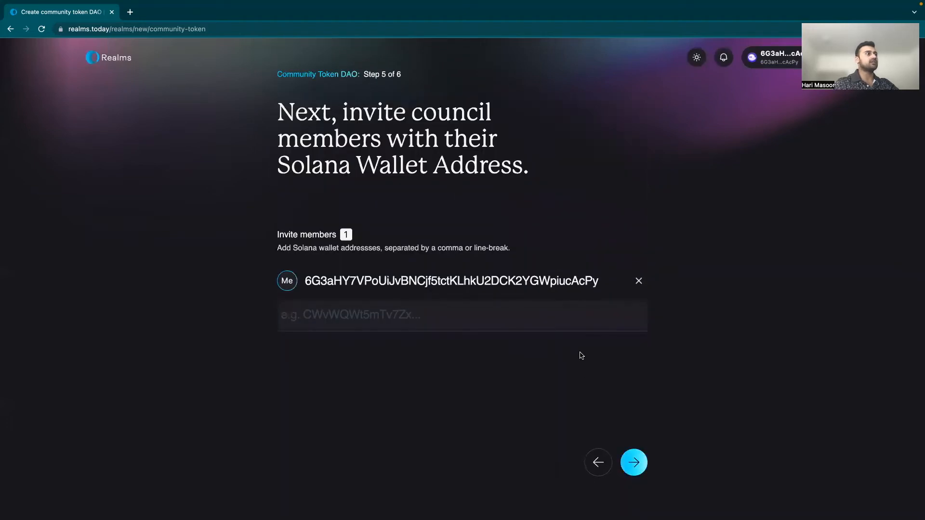
Step: Skip past council invites and the summary, then create the DAO and approve it in the wallet
{"action": "left_click", "coordinate": [646, 468]}
{"action": "scroll", "coordinate": [581, 368], "scroll_direction": "down", "scroll_amount": 3}
{"action": "left_click", "coordinate": [594, 464]}
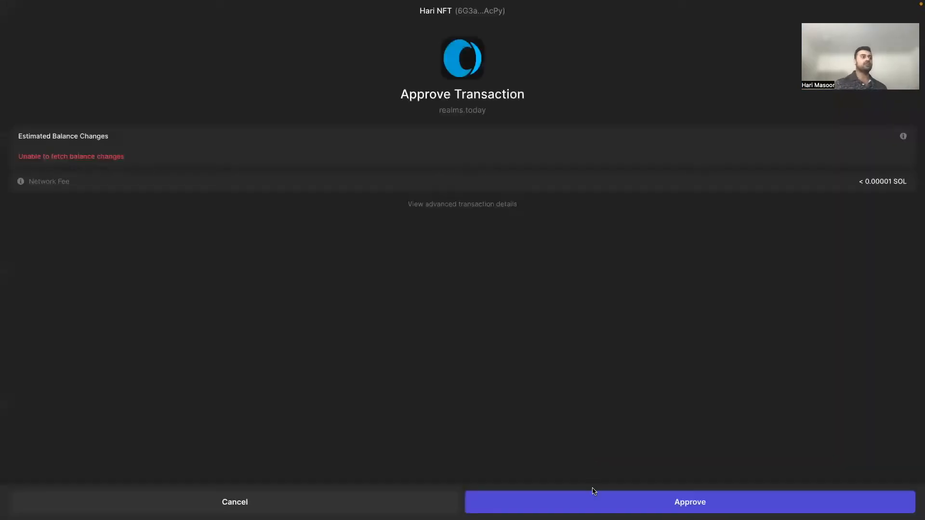
{"action": "left_click", "coordinate": [597, 504]}
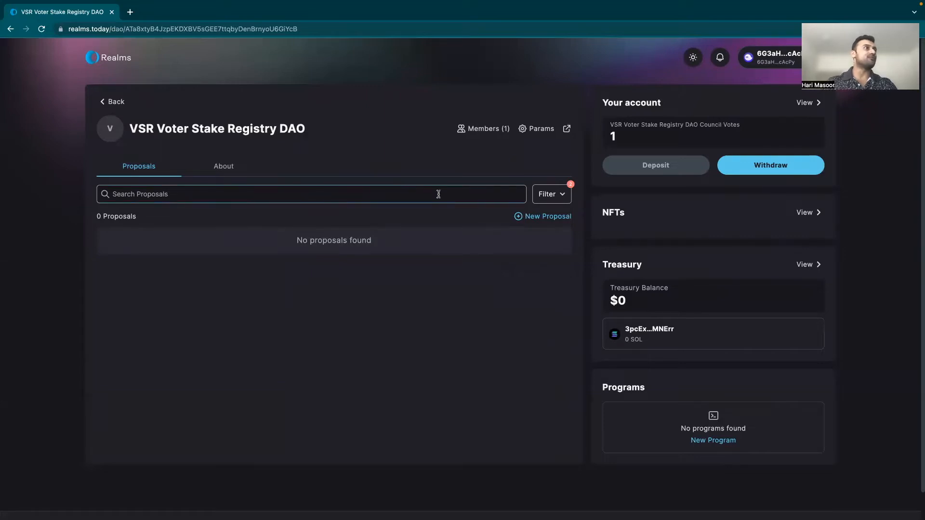
Step: Open a new proposal form, add Transactions 2 and 3, then remove Transactions 3 and 2 again
{"action": "left_click", "coordinate": [539, 216]}
{"action": "left_click", "coordinate": [242, 168]}
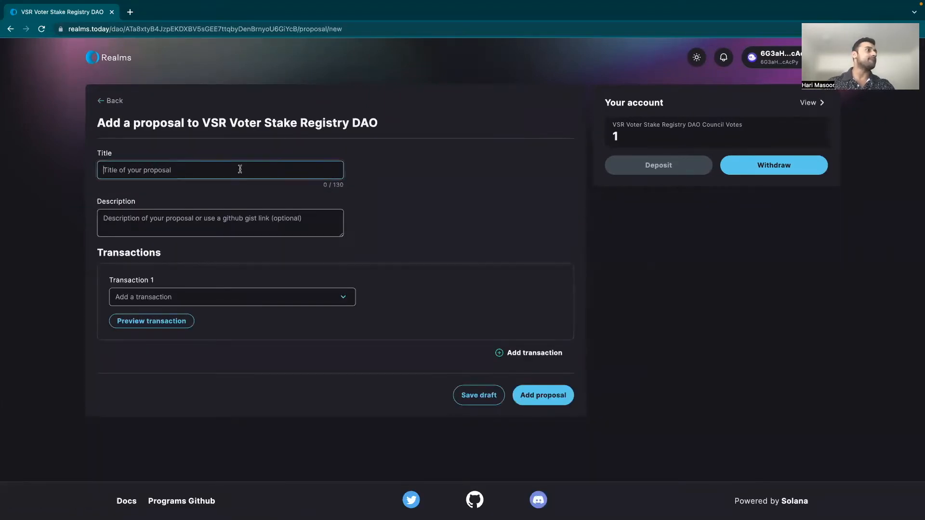
{"action": "left_click", "coordinate": [511, 356]}
{"action": "left_click", "coordinate": [502, 436]}
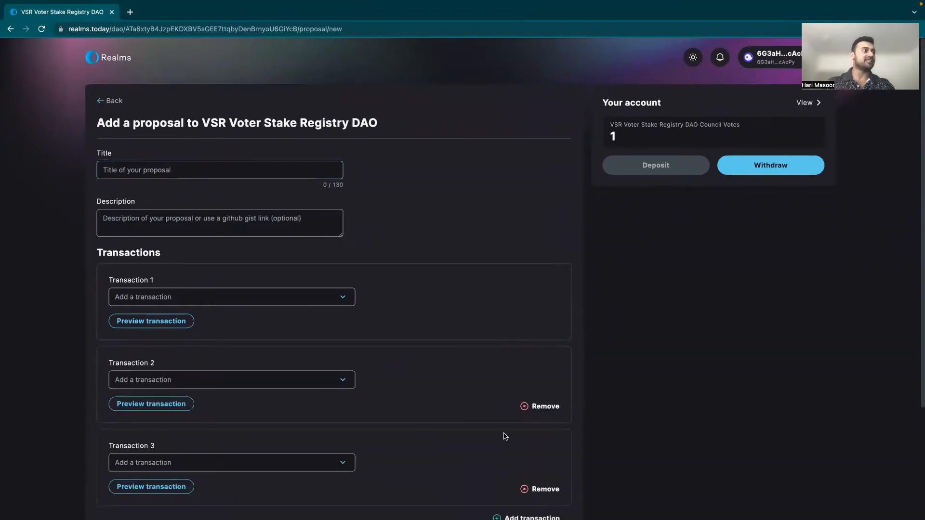
{"action": "scroll", "coordinate": [511, 405], "scroll_direction": "down", "scroll_amount": 3}
{"action": "left_click", "coordinate": [525, 372]}
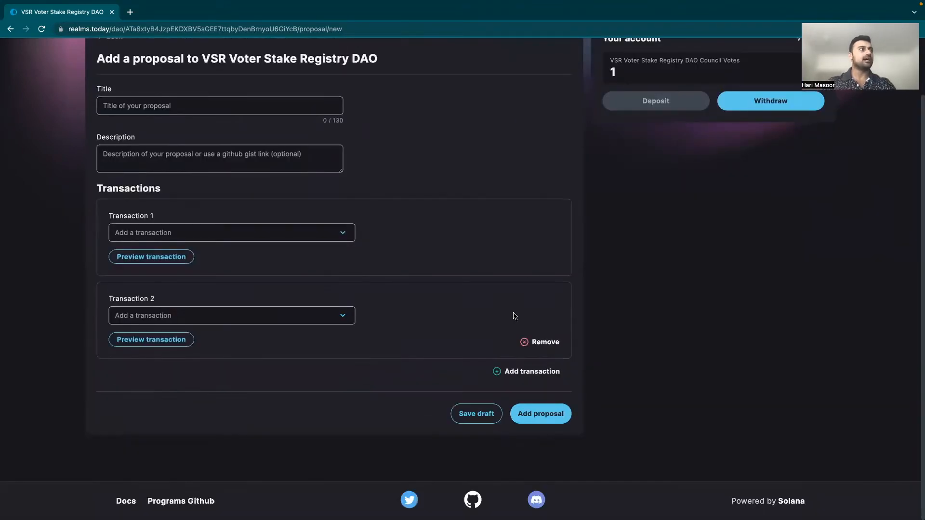
{"action": "left_click", "coordinate": [527, 340]}
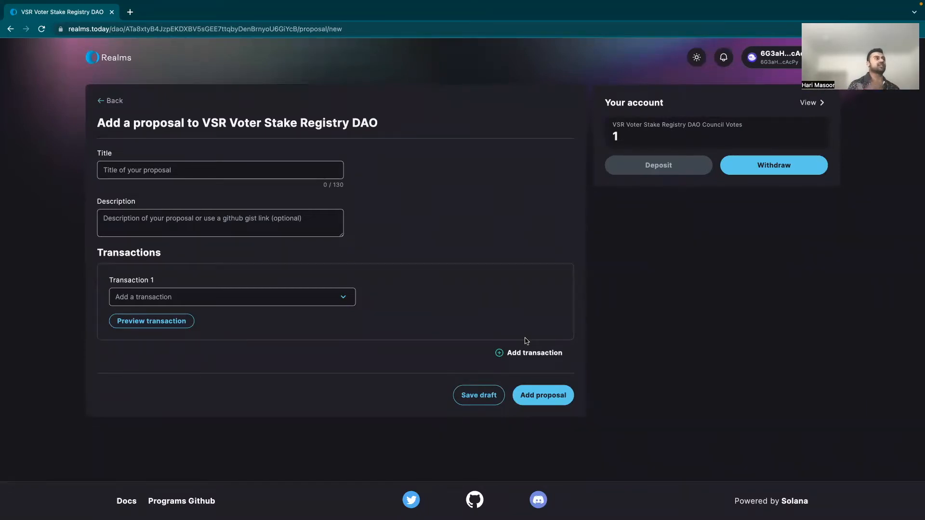
Step: Title the proposal 'Mint Tokens' and set Transaction 1 to the Mint Tokens type
{"action": "left_click", "coordinate": [266, 168]}
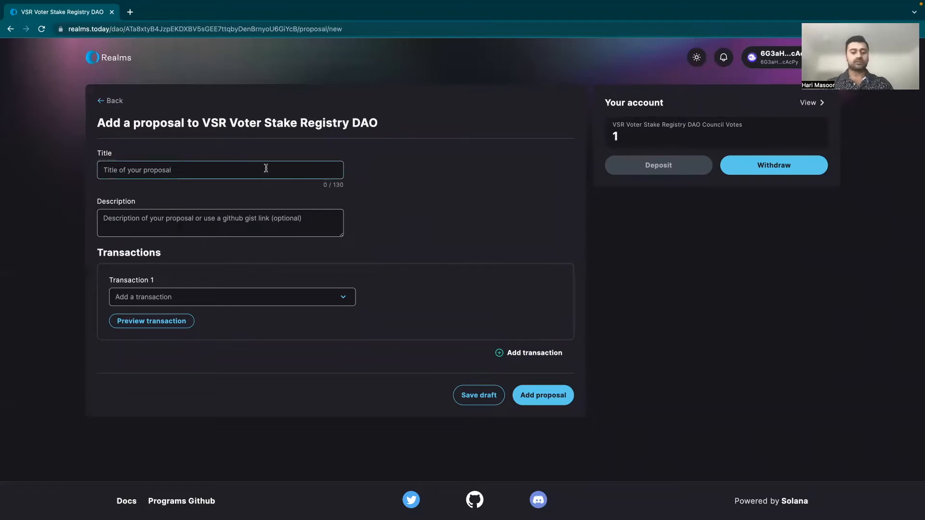
{"action": "type", "text": "Mint T"}
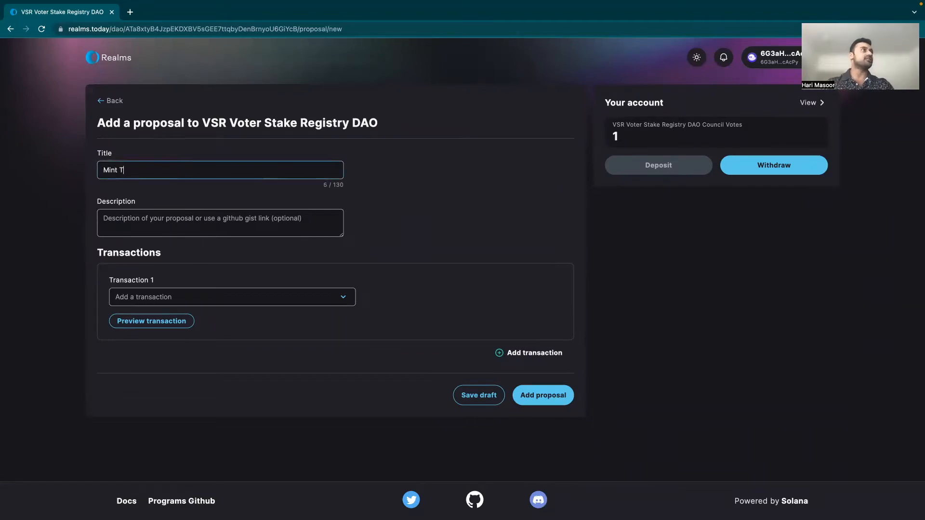
{"action": "type", "text": "okens"}
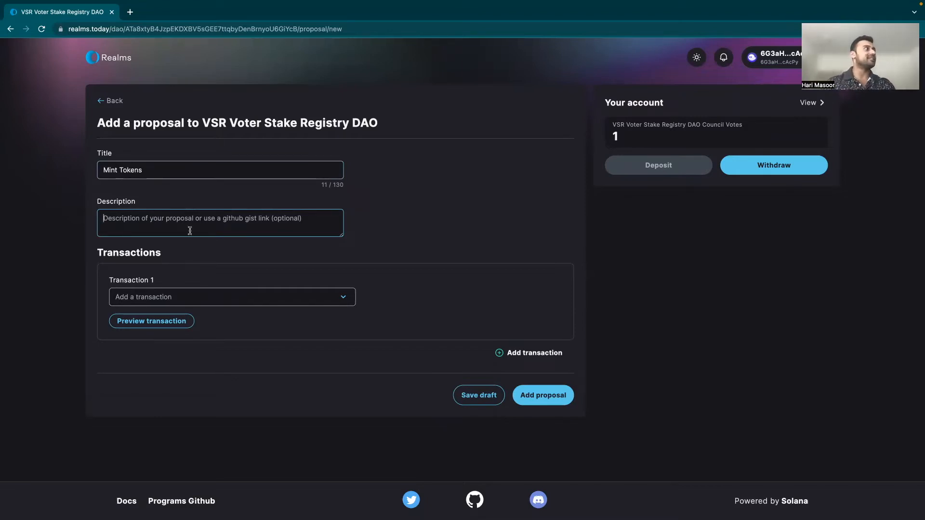
{"action": "left_click", "coordinate": [184, 296]}
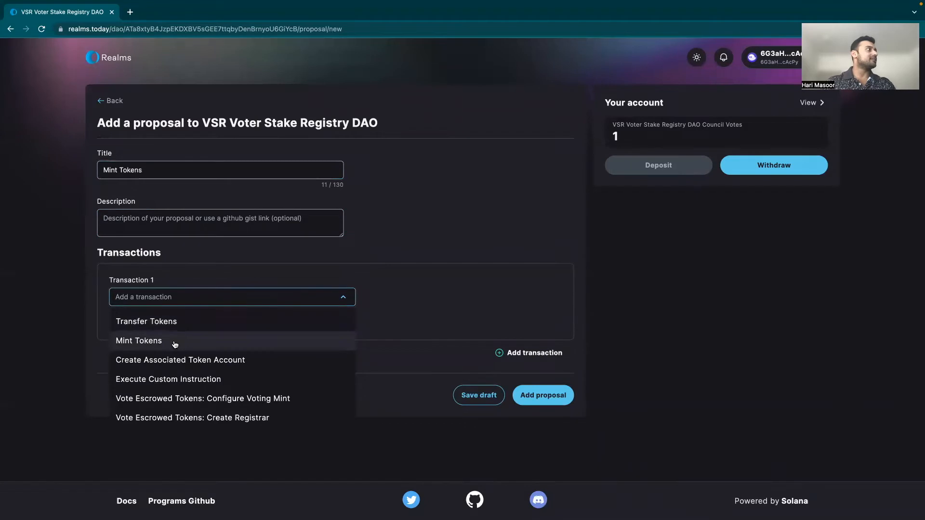
{"action": "left_click", "coordinate": [180, 341]}
{"action": "left_click", "coordinate": [184, 340]}
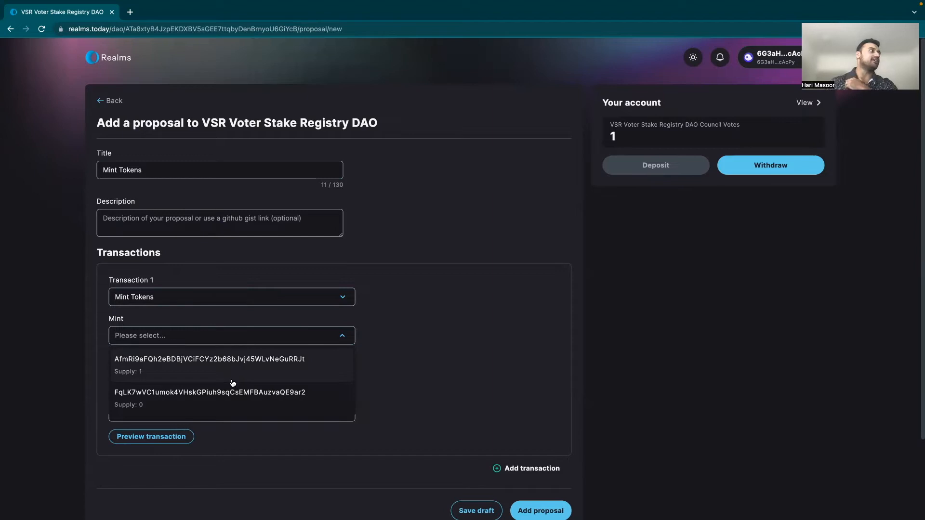
Step: Choose the zero-supply mint and paste the wallet's own address as the destination account
{"action": "left_click", "coordinate": [175, 406]}
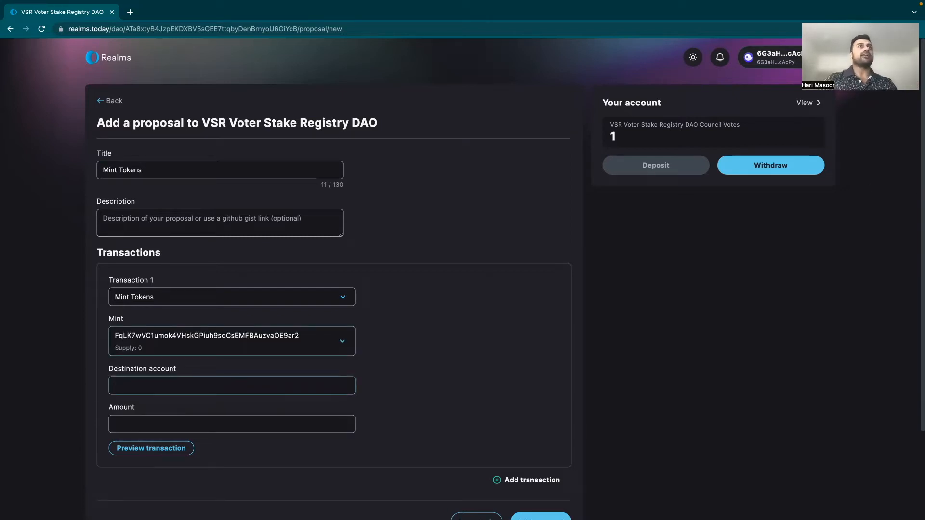
{"action": "left_click", "coordinate": [853, 29]}
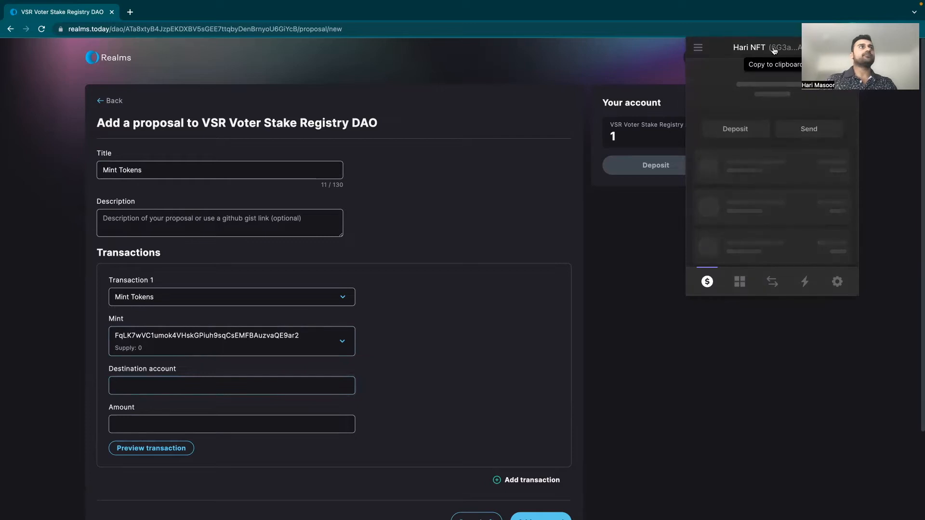
{"action": "left_click", "coordinate": [773, 50]}
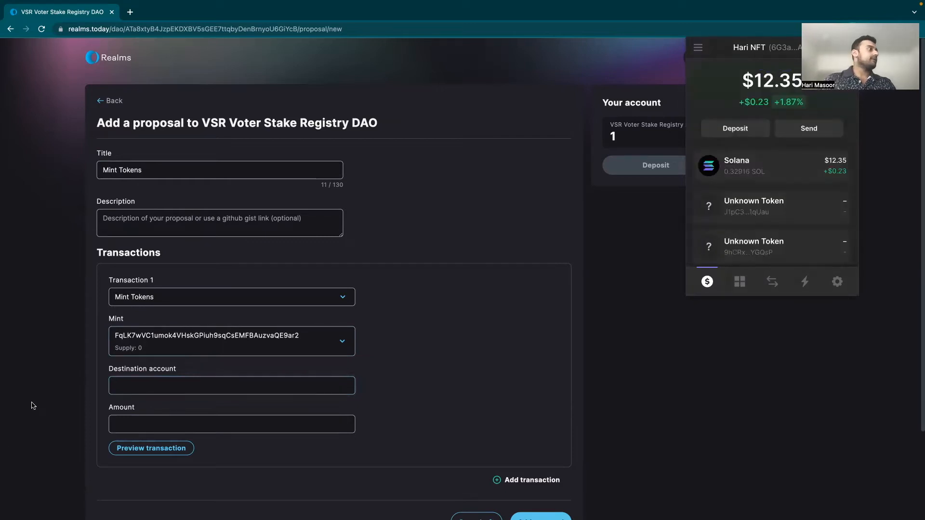
{"action": "left_click", "coordinate": [156, 388]}
{"action": "key", "text": "ctrl+v"}
Step: Enter 1000000 as the mint amount and submit the proposal
{"action": "left_click", "coordinate": [167, 423]}
{"action": "type", "text": "10000"}
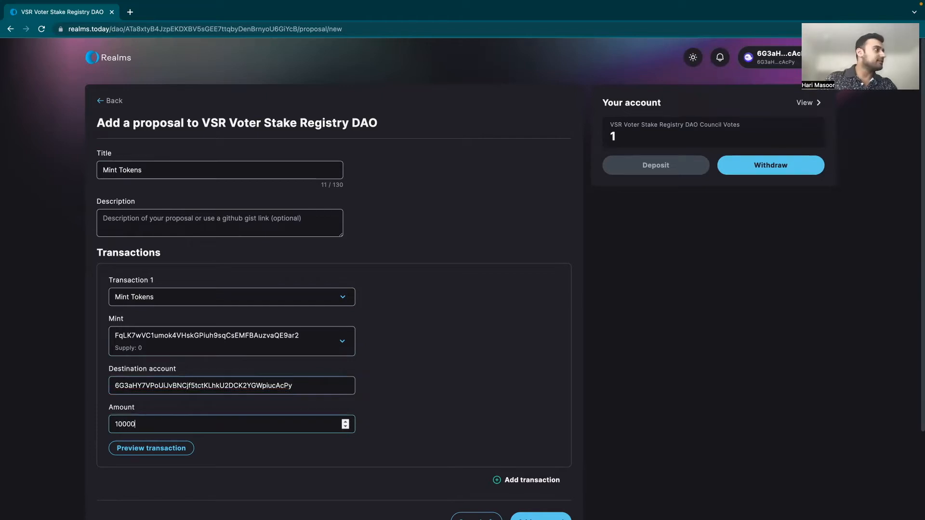
{"action": "type", "text": "0"}
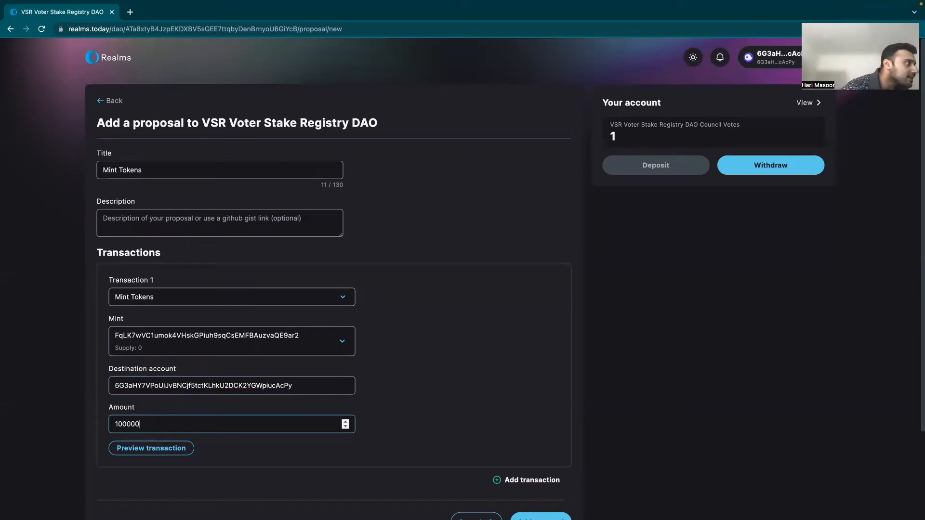
{"action": "type", "text": "0"}
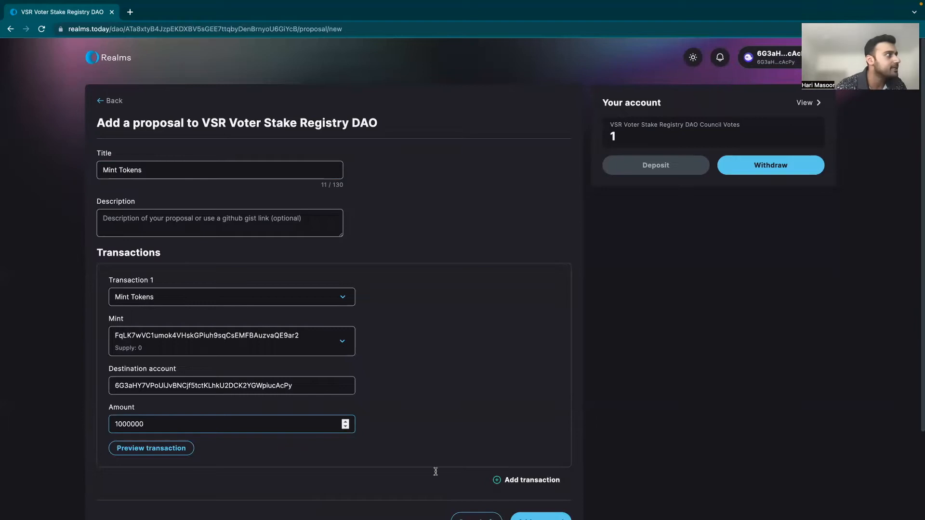
{"action": "scroll", "coordinate": [593, 447], "scroll_direction": "down", "scroll_amount": 3}
{"action": "left_click", "coordinate": [559, 418]}
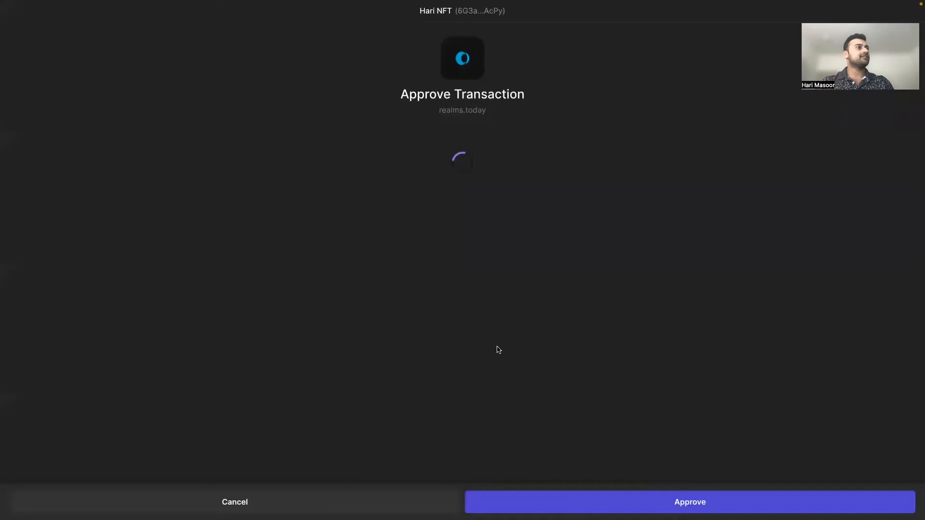
Step: Approve the proposal transaction in the wallet to publish the Mint Tokens proposal
{"action": "left_click", "coordinate": [597, 508]}
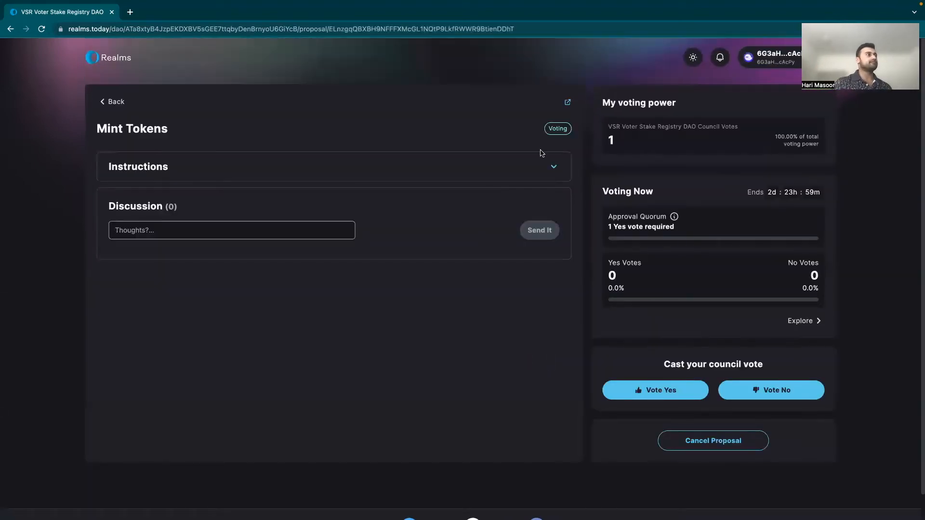
Step: Vote Yes on the Mint Tokens proposal with the comment 'Yes' and approve it in the wallet
{"action": "left_click", "coordinate": [643, 389]}
{"action": "left_click", "coordinate": [466, 282]}
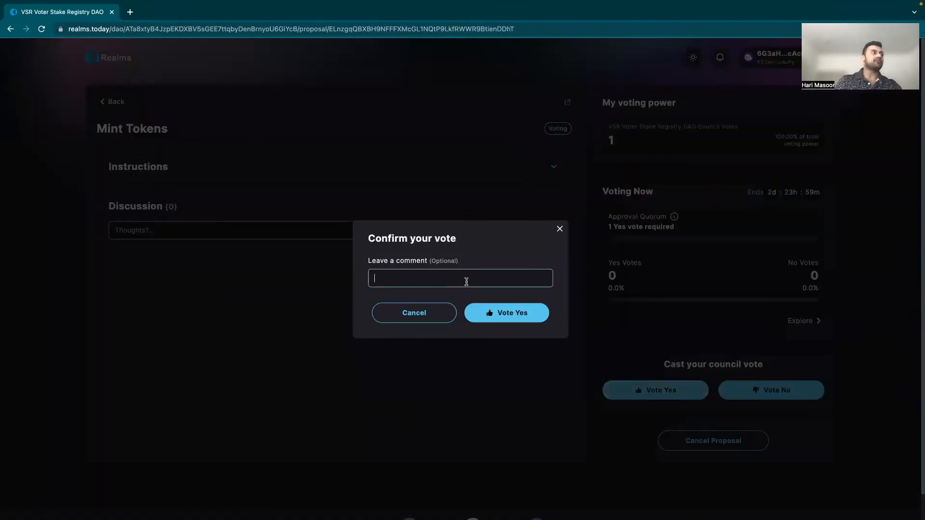
{"action": "type", "text": "Y"}
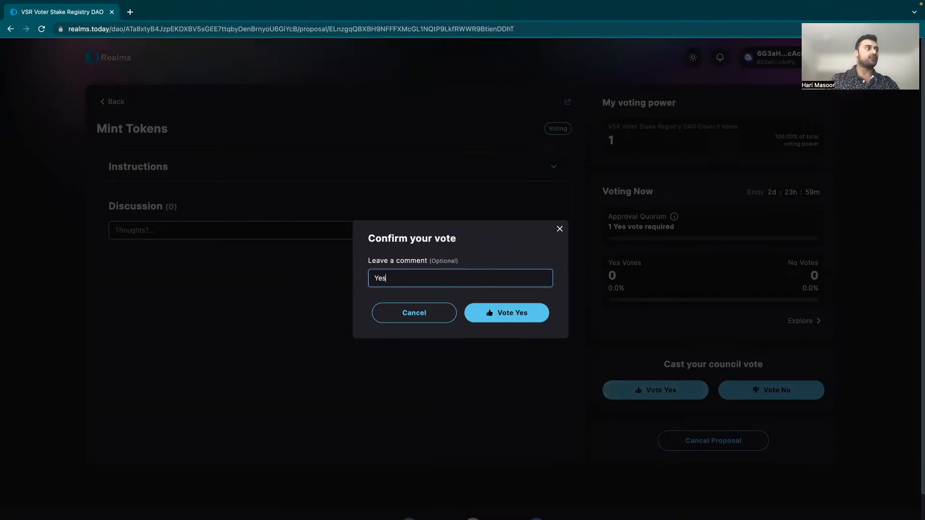
{"action": "type", "text": "es"}
{"action": "left_click", "coordinate": [491, 322]}
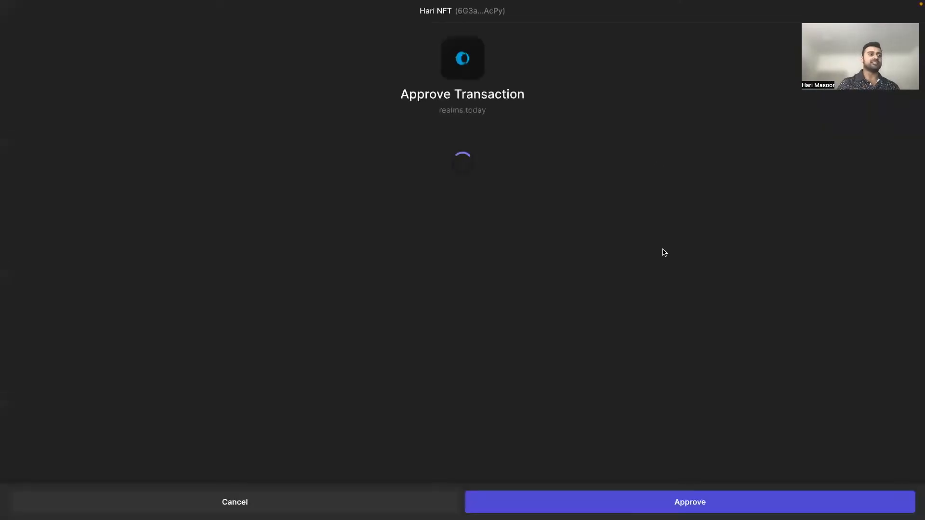
{"action": "left_click", "coordinate": [729, 508]}
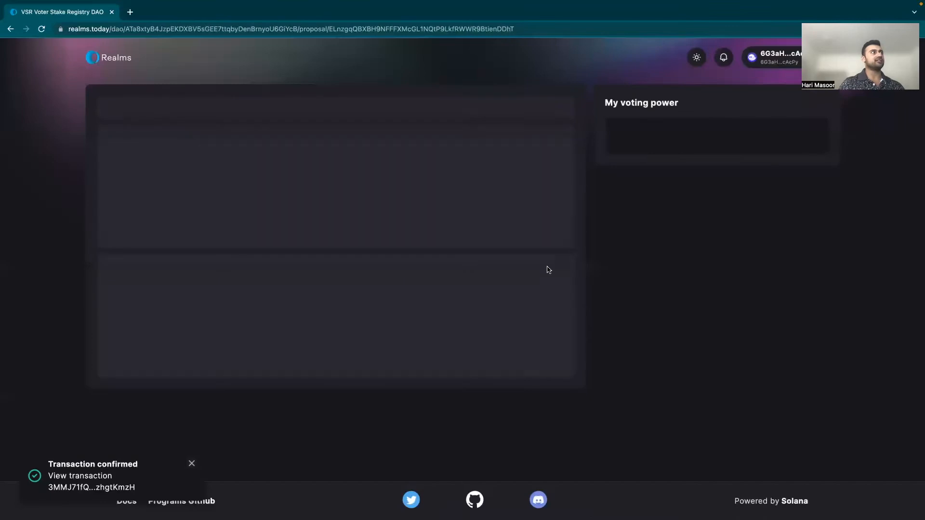
Step: Execute the proposal's MintTo instruction and approve the execution in the wallet
{"action": "left_click", "coordinate": [279, 173]}
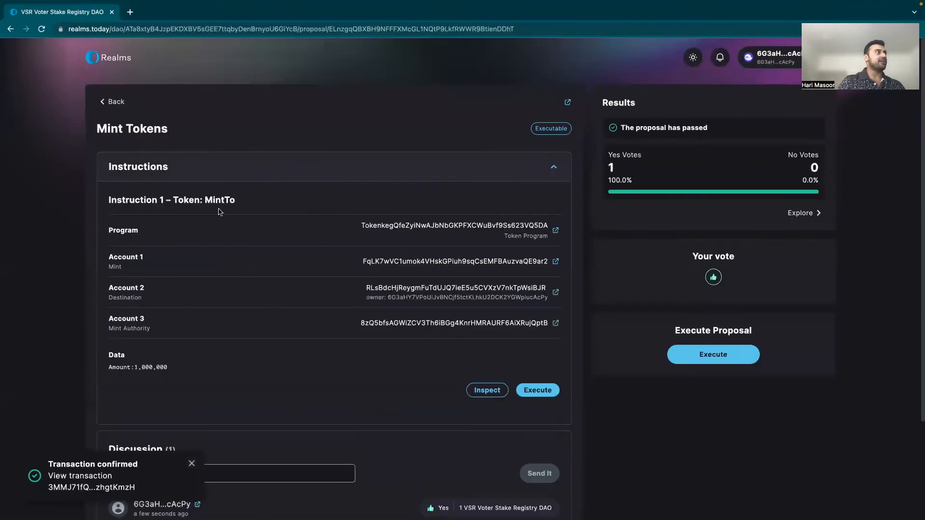
{"action": "scroll", "coordinate": [540, 350], "scroll_direction": "down", "scroll_amount": 1}
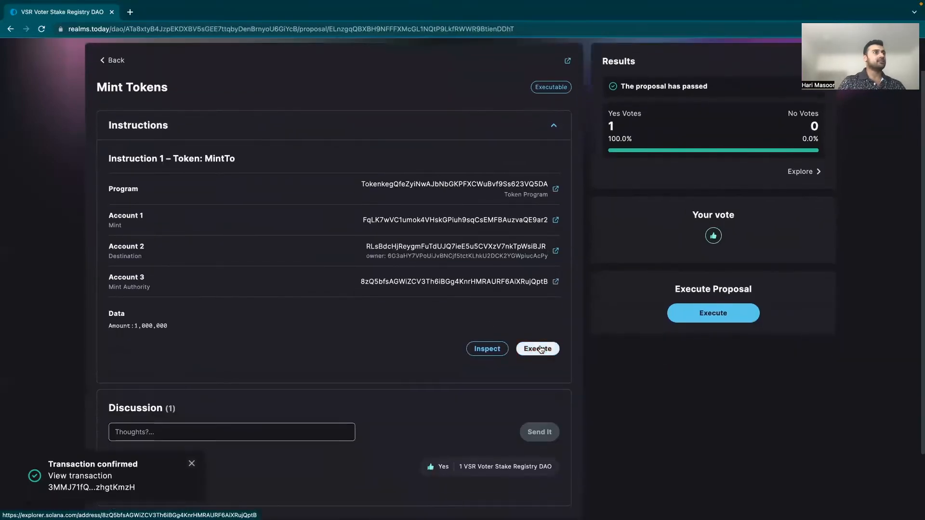
{"action": "left_click", "coordinate": [538, 349]}
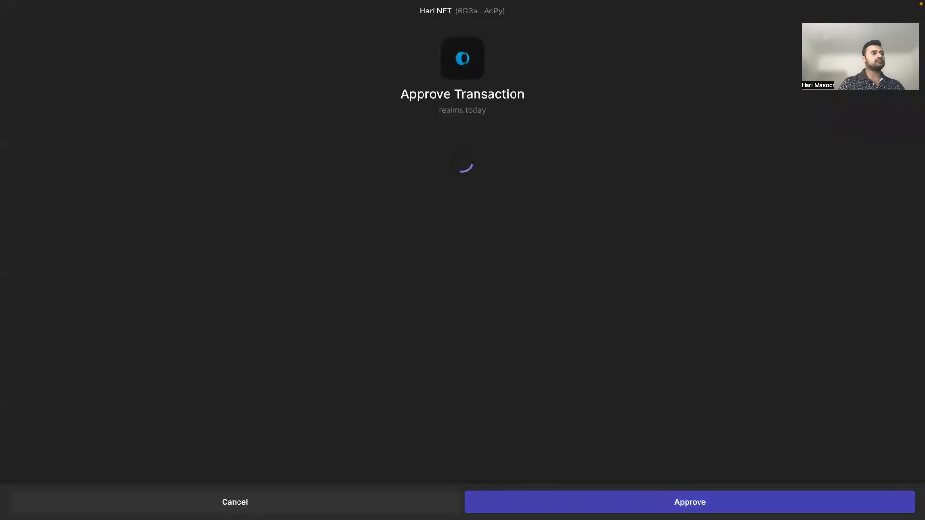
{"action": "left_click", "coordinate": [618, 509]}
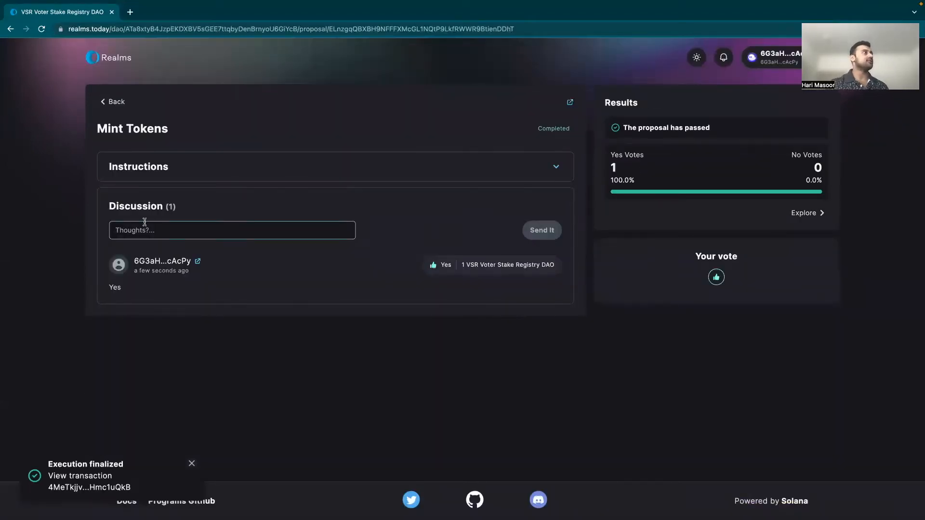
Step: Reload until the DAO shows 1,000,000 tokens available to deposit, then start a new proposal
{"action": "left_click", "coordinate": [42, 30]}
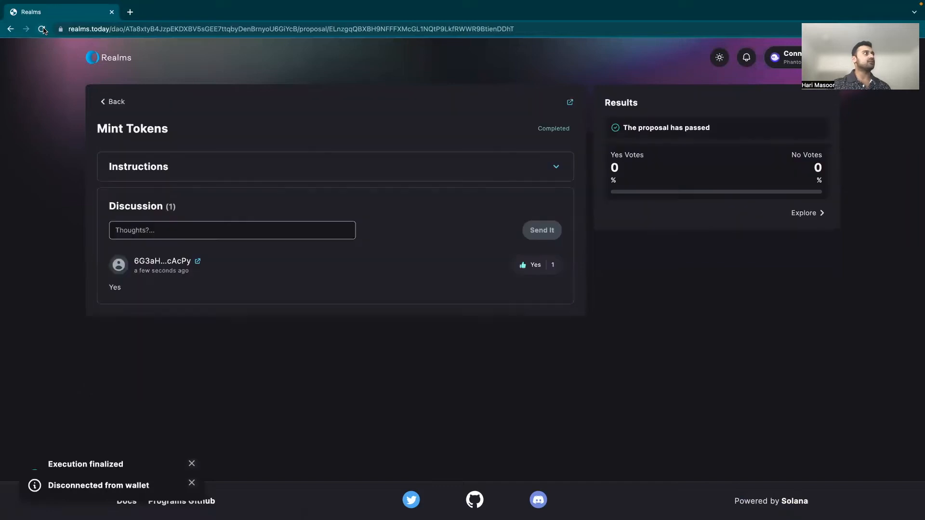
{"action": "left_click", "coordinate": [42, 29]}
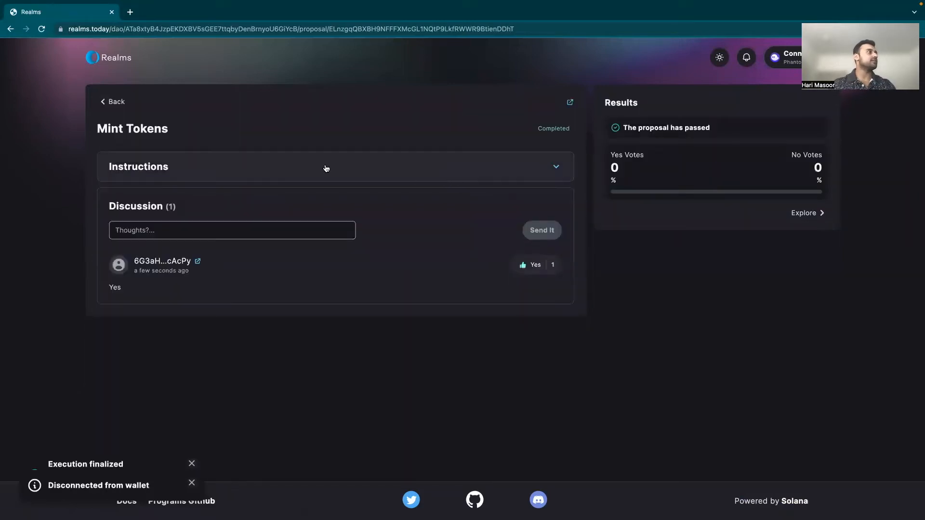
{"action": "left_click", "coordinate": [114, 102]}
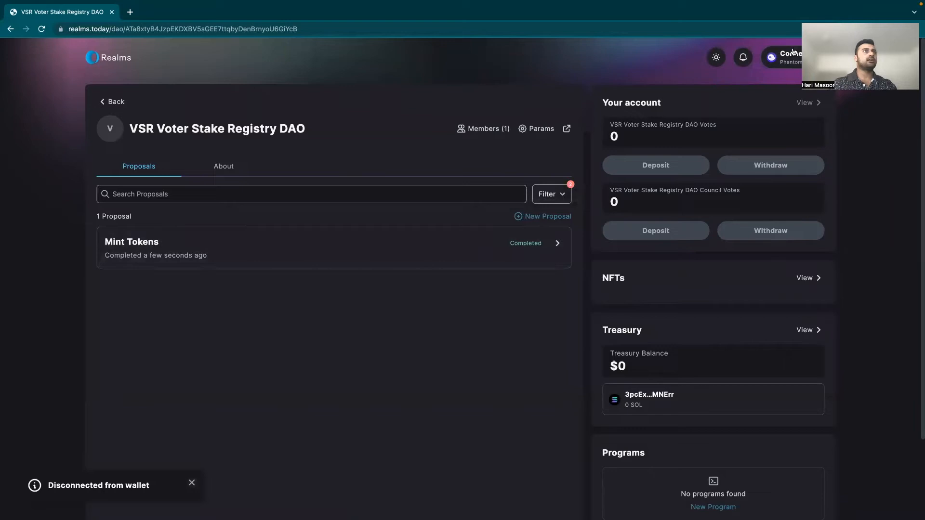
{"action": "left_click", "coordinate": [544, 215]}
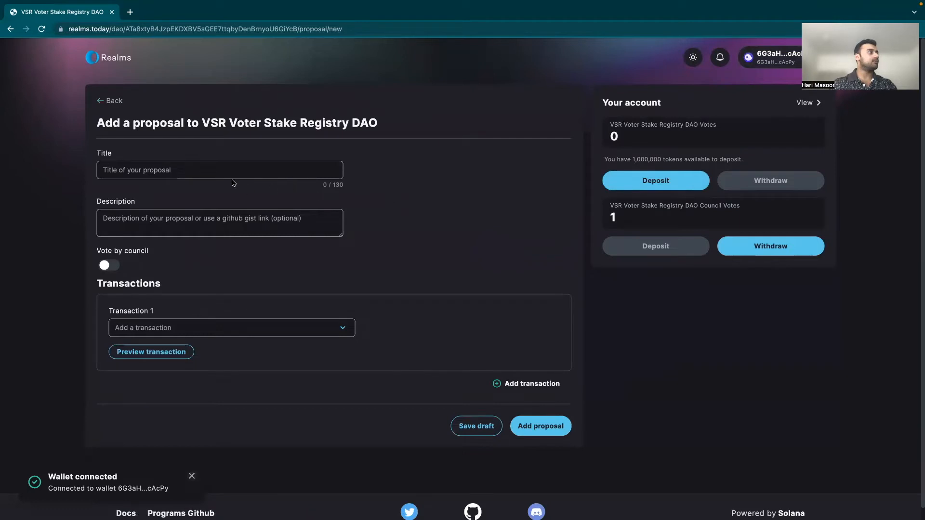
Step: Title the proposal 'Voter Staking Registry', reuse the title as description, and make it a council vote
{"action": "left_click", "coordinate": [222, 164]}
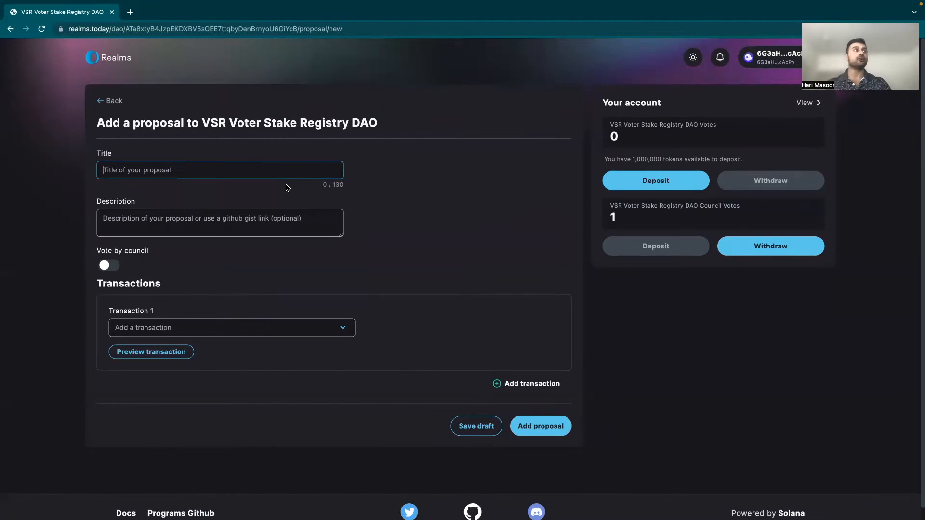
{"action": "type", "text": "Voter"}
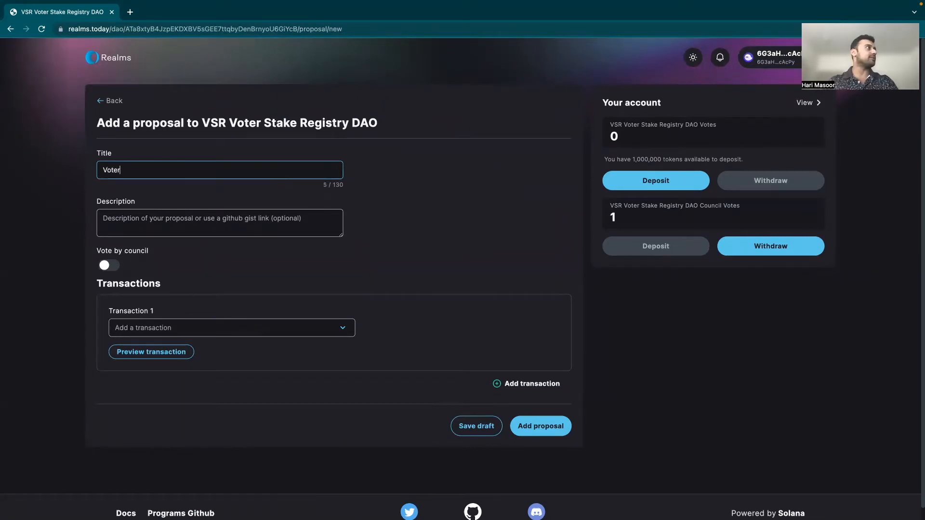
{"action": "type", "text": " Staking Registry"}
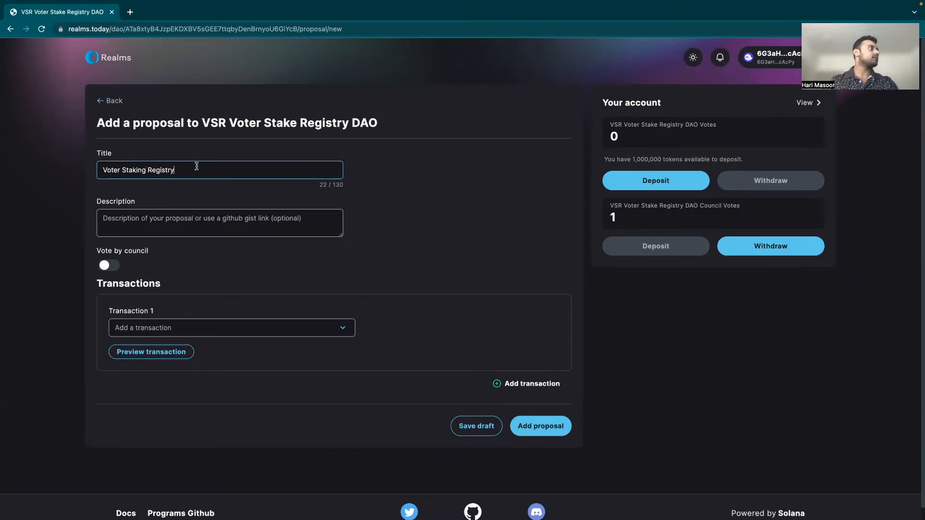
{"action": "key", "text": "super+a"}
{"action": "key", "text": "super+c"}
{"action": "left_click", "coordinate": [116, 221]}
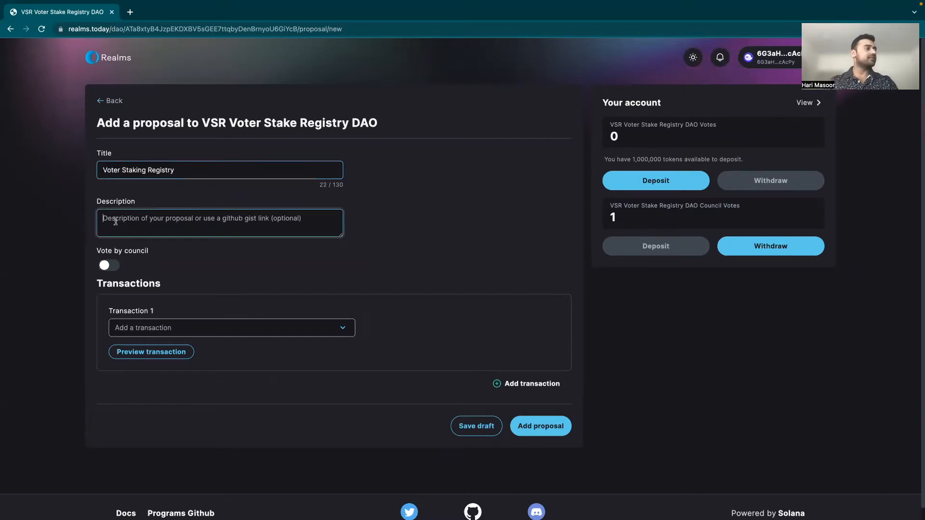
{"action": "key", "text": "super+v"}
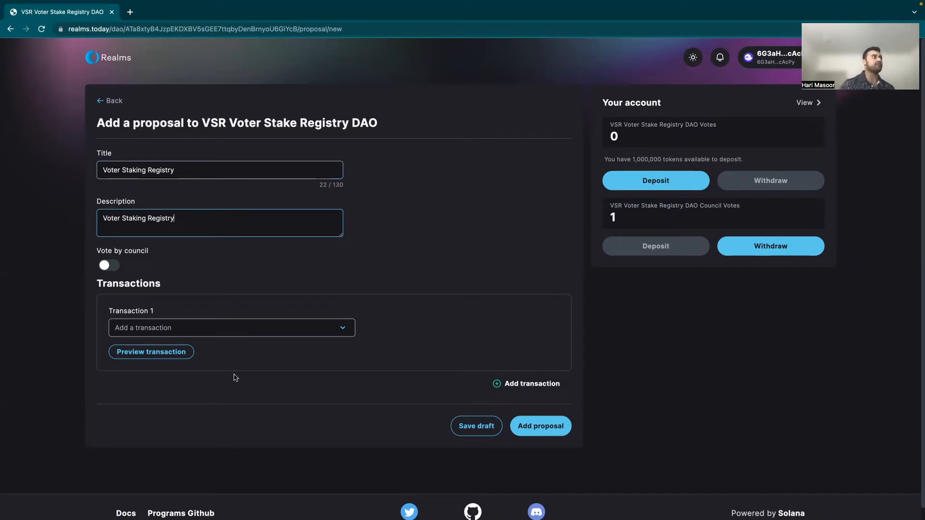
{"action": "left_click", "coordinate": [109, 266]}
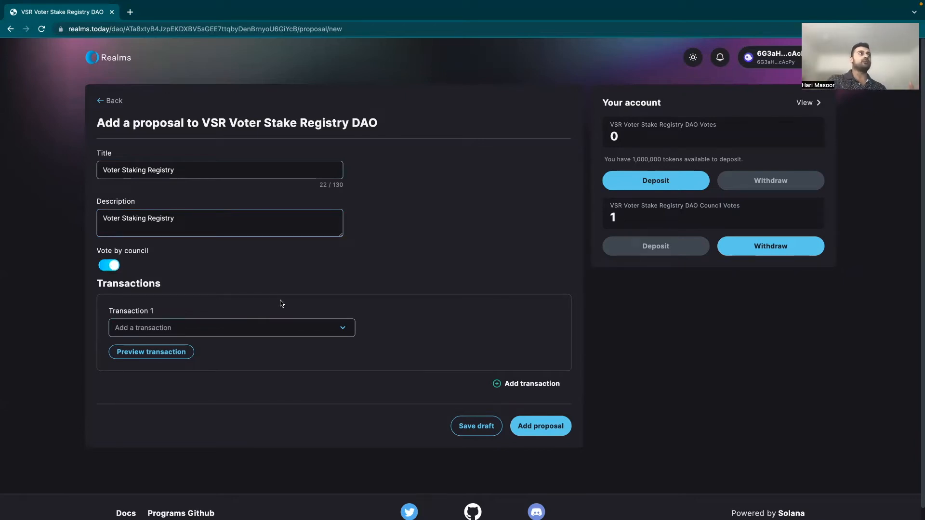
Step: Add a Vote Escrowed Tokens: Create Registrar transaction on the 1,000,000-supply governance and submit with wallet approval
{"action": "left_click", "coordinate": [289, 328]}
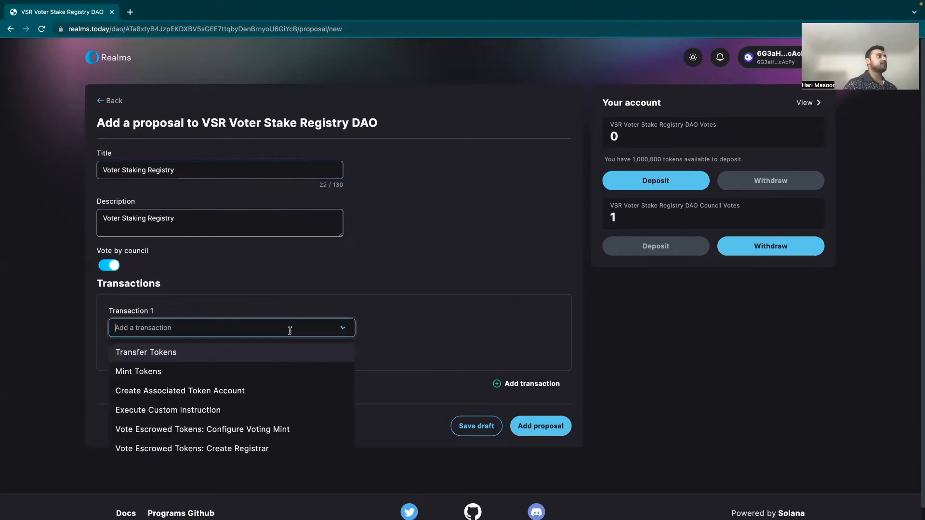
{"action": "scroll", "coordinate": [295, 375], "scroll_direction": "down", "scroll_amount": 1}
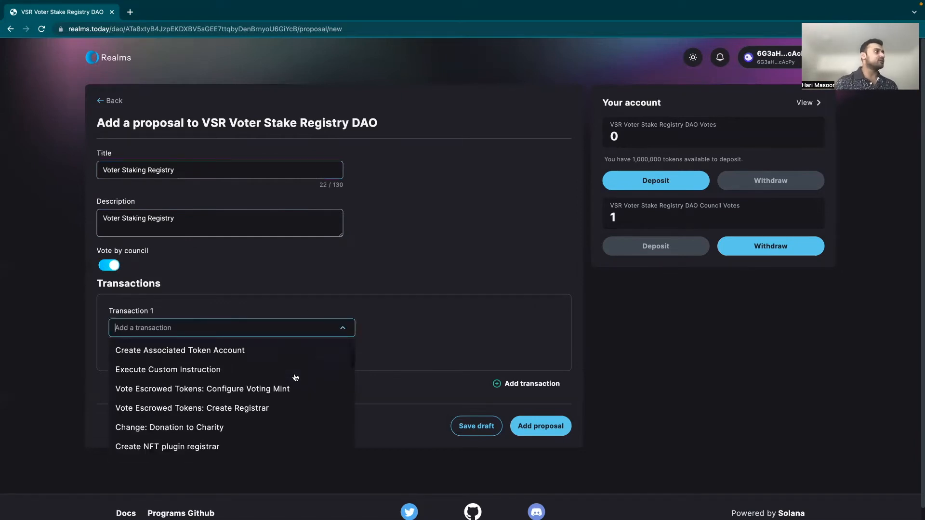
{"action": "left_click", "coordinate": [251, 409]}
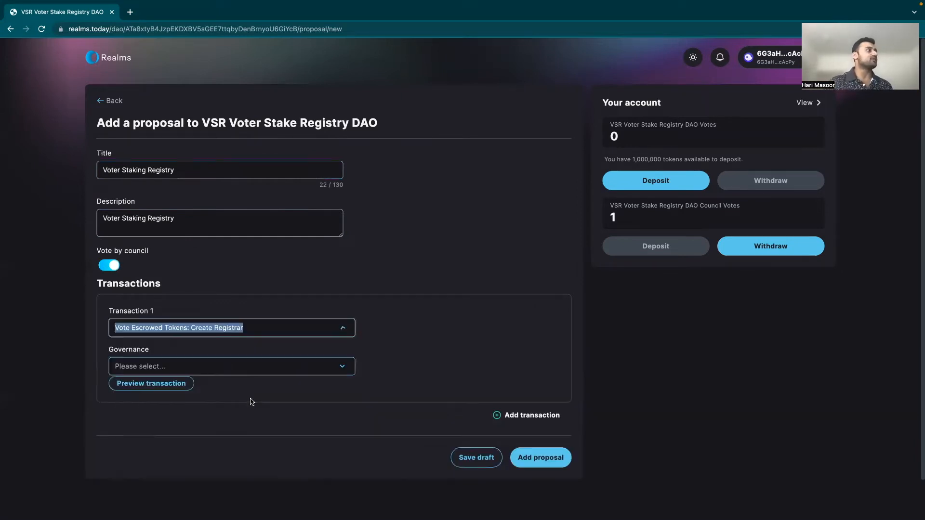
{"action": "left_click", "coordinate": [291, 372]}
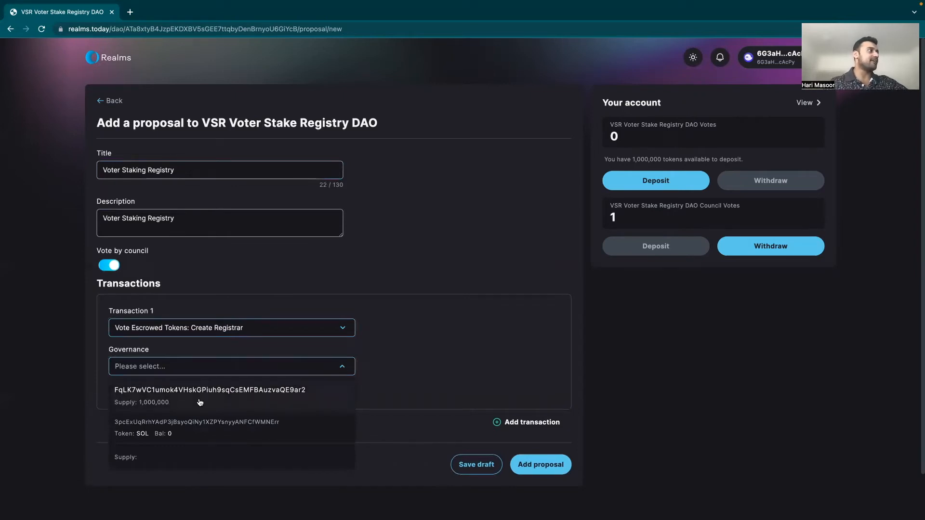
{"action": "left_click", "coordinate": [200, 403]}
{"action": "scroll", "coordinate": [200, 403], "scroll_direction": "down", "scroll_amount": 1}
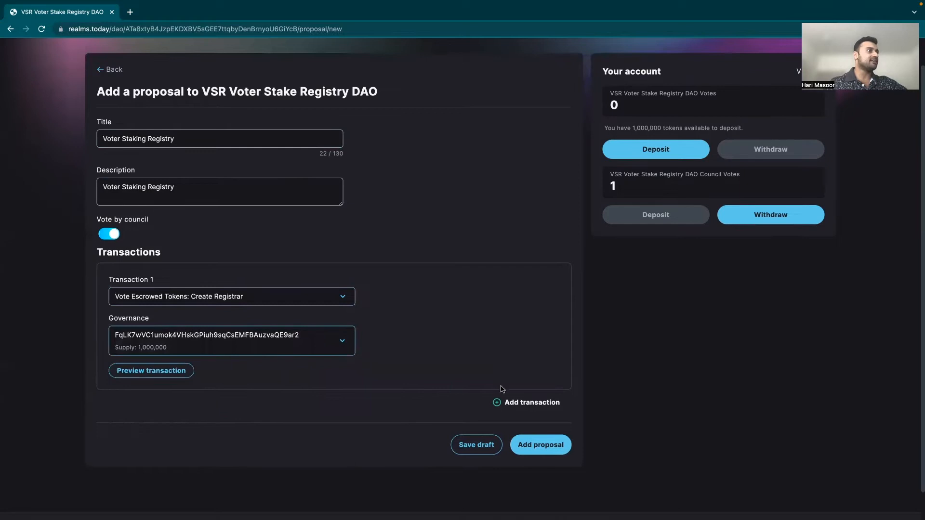
{"action": "left_click", "coordinate": [542, 445]}
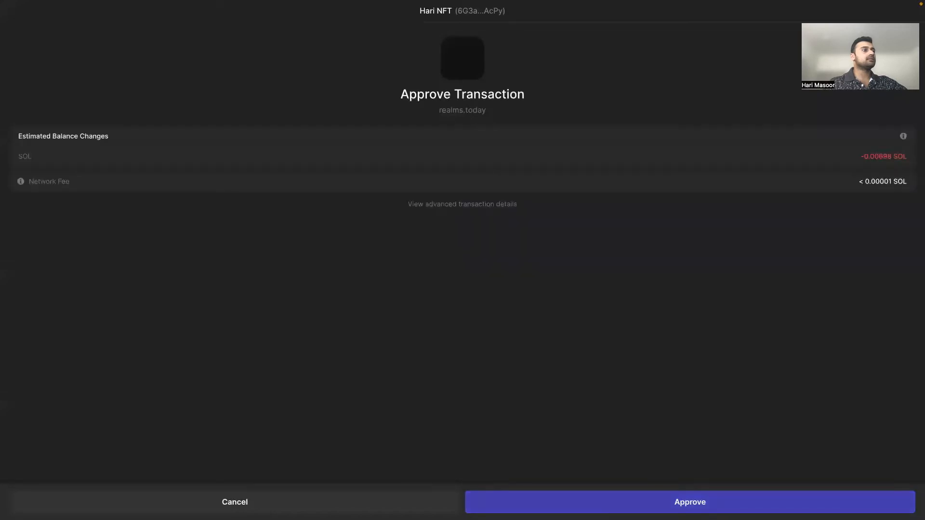
{"action": "left_click", "coordinate": [610, 504]}
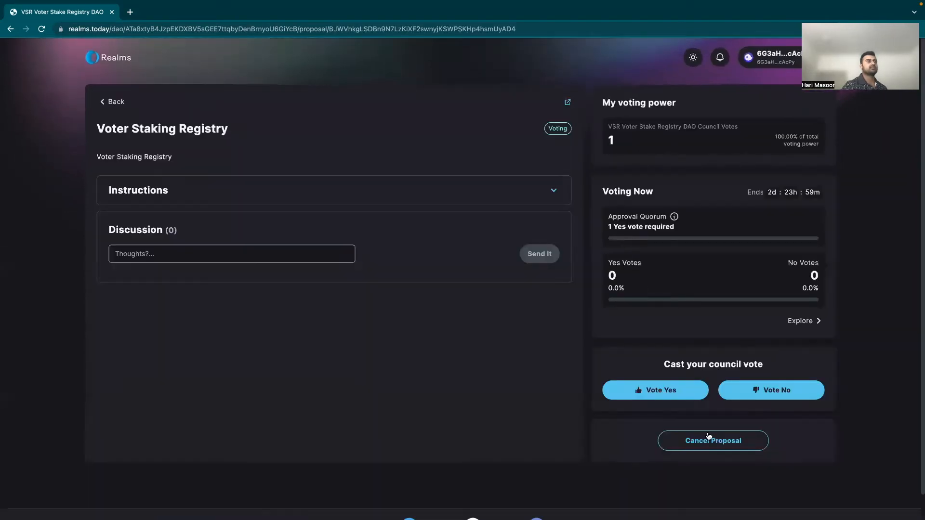
Step: Vote Yes on the Voter Staking Registry proposal with the comment 'yes', approved in the wallet
{"action": "left_click", "coordinate": [658, 391]}
{"action": "left_click", "coordinate": [488, 277]}
{"action": "type", "text": "yes"}
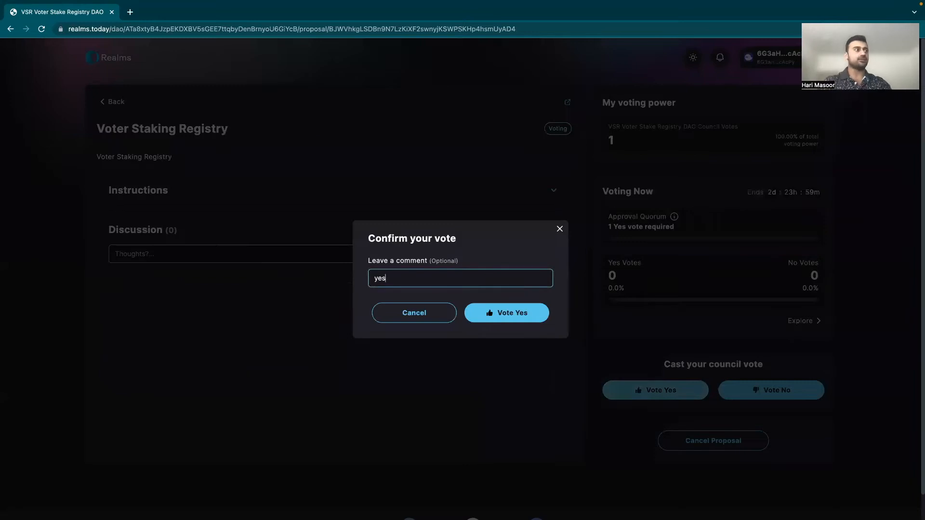
{"action": "left_click", "coordinate": [516, 321]}
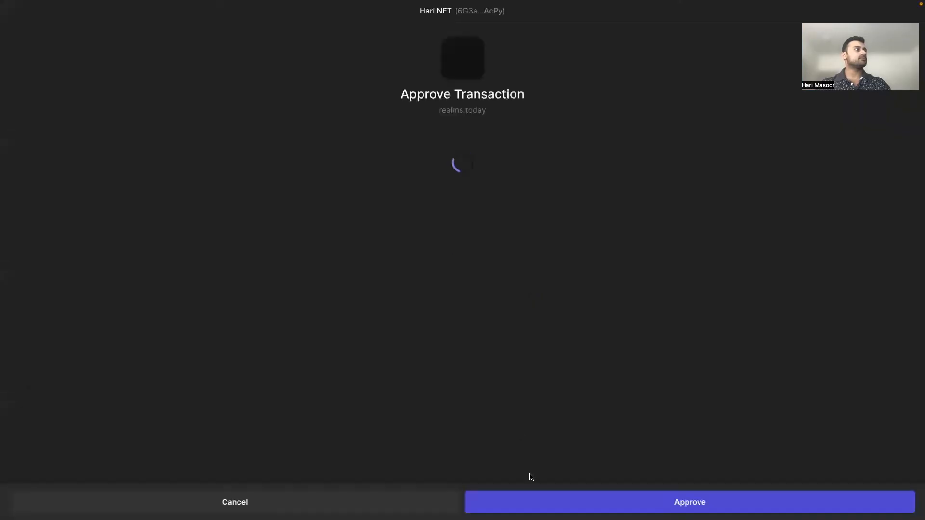
{"action": "left_click", "coordinate": [586, 502]}
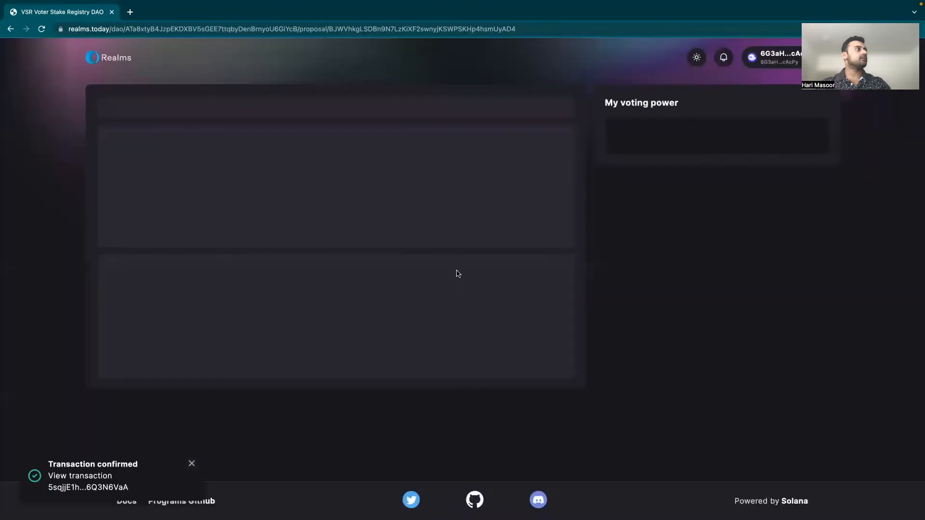
Step: Execute the Create Registrar instruction, approve it in the wallet, and return to the proposals list
{"action": "left_click", "coordinate": [286, 183]}
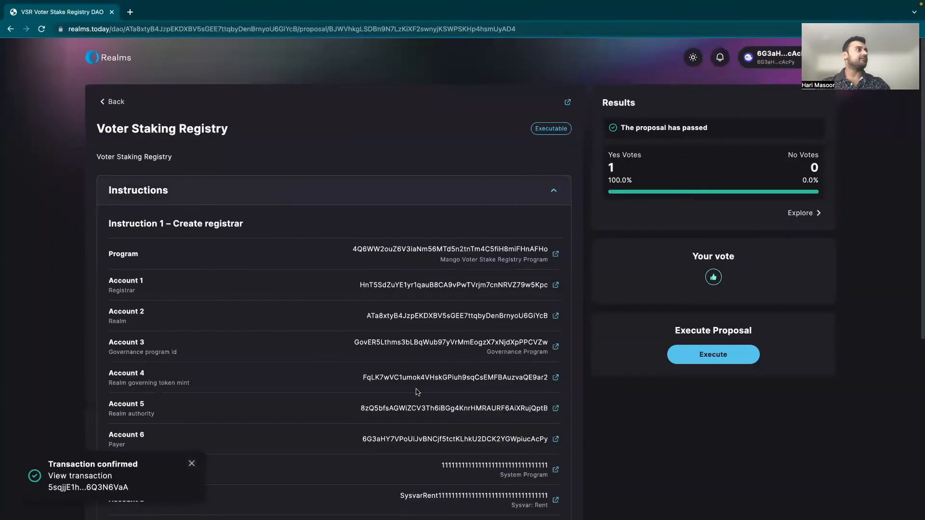
{"action": "scroll", "coordinate": [234, 256], "scroll_direction": "down", "scroll_amount": 6}
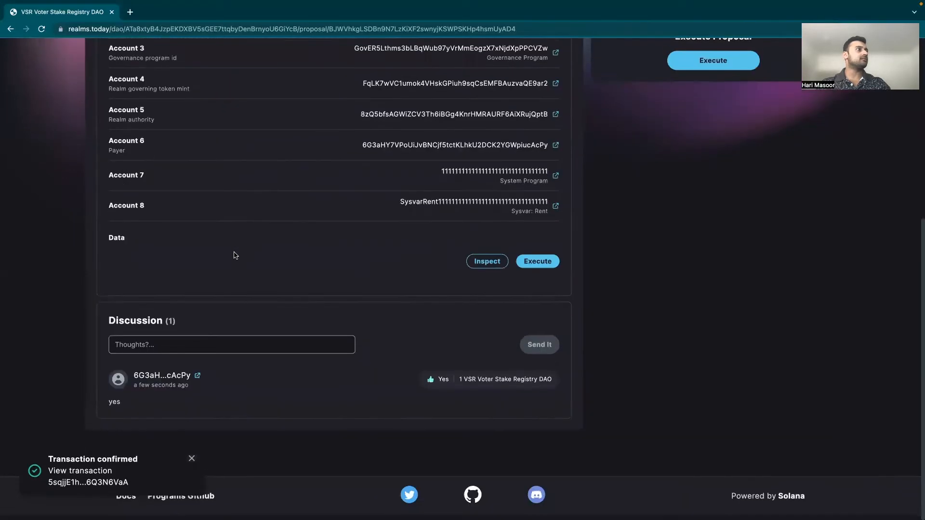
{"action": "left_click", "coordinate": [537, 267]}
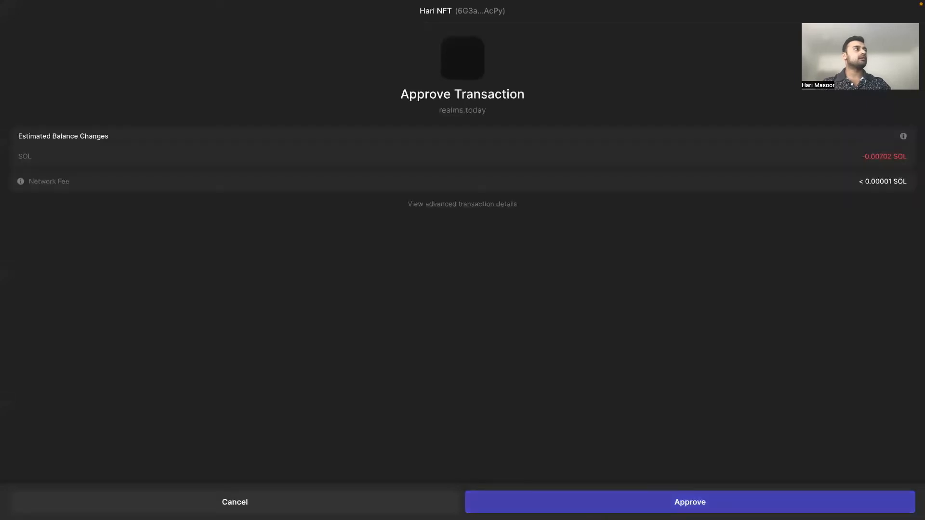
{"action": "left_click", "coordinate": [589, 502]}
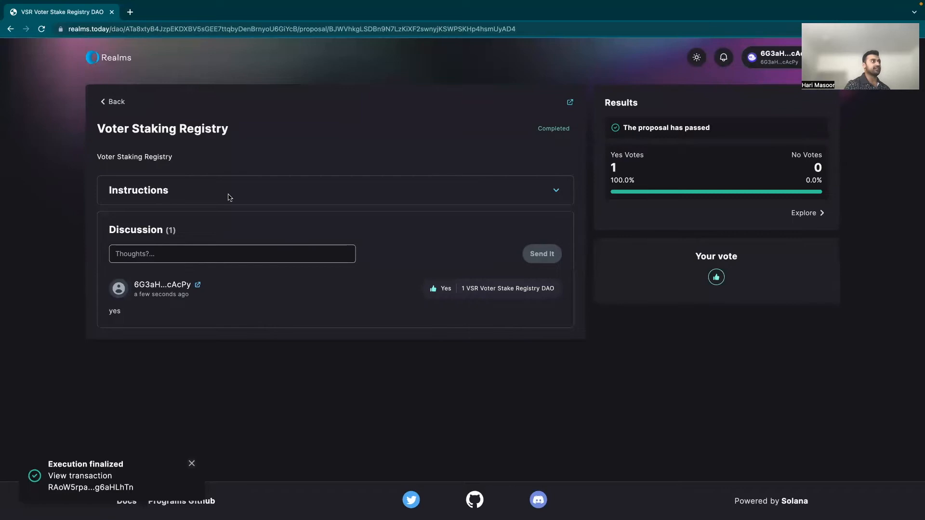
{"action": "left_click", "coordinate": [118, 103]}
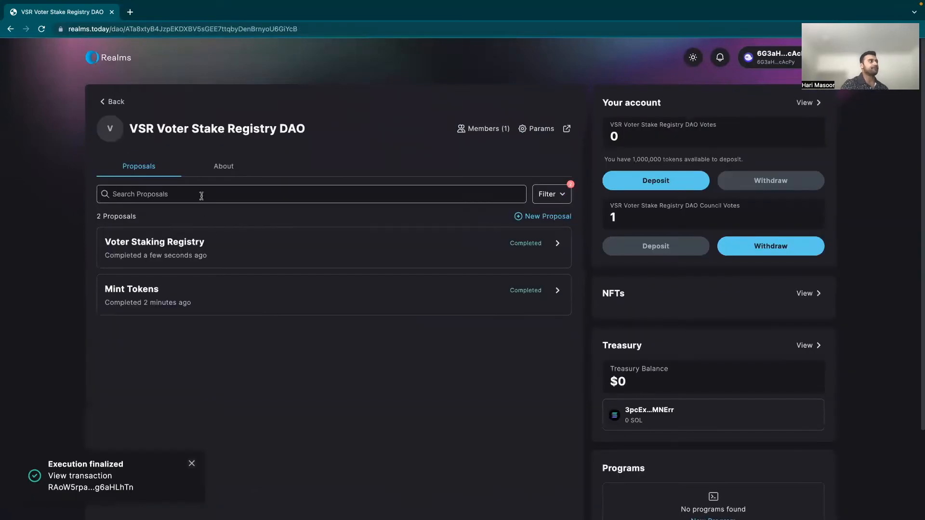
Step: Start a council-voted proposal titled 'Voting Mint' with the same text as its description
{"action": "left_click", "coordinate": [540, 217]}
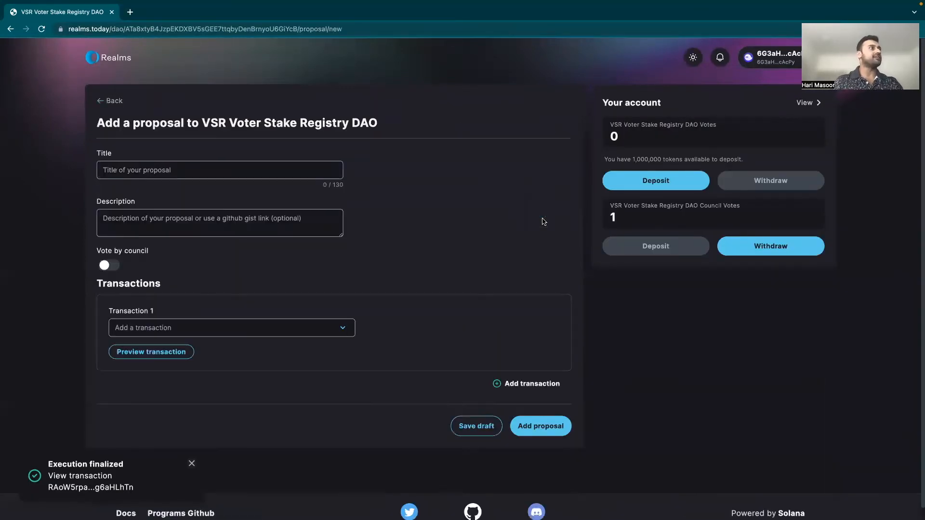
{"action": "left_click", "coordinate": [239, 169]}
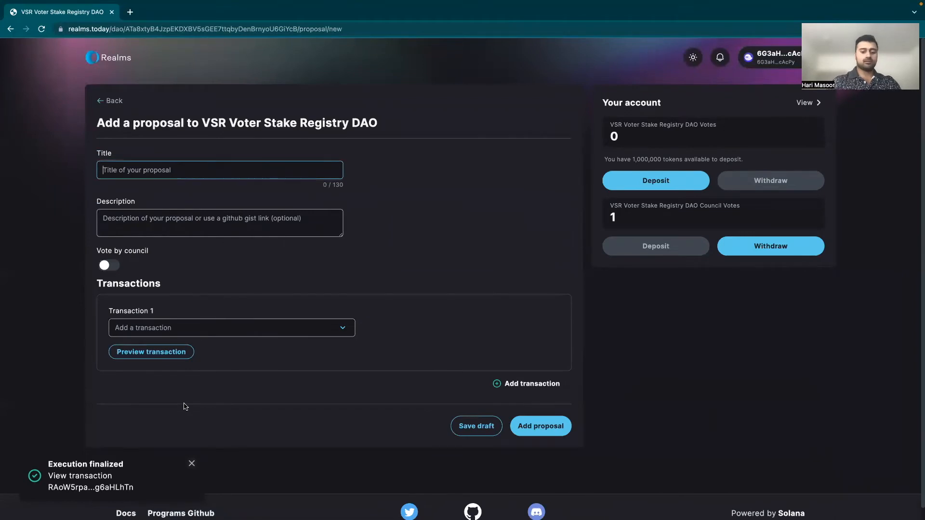
{"action": "type", "text": "Voting"}
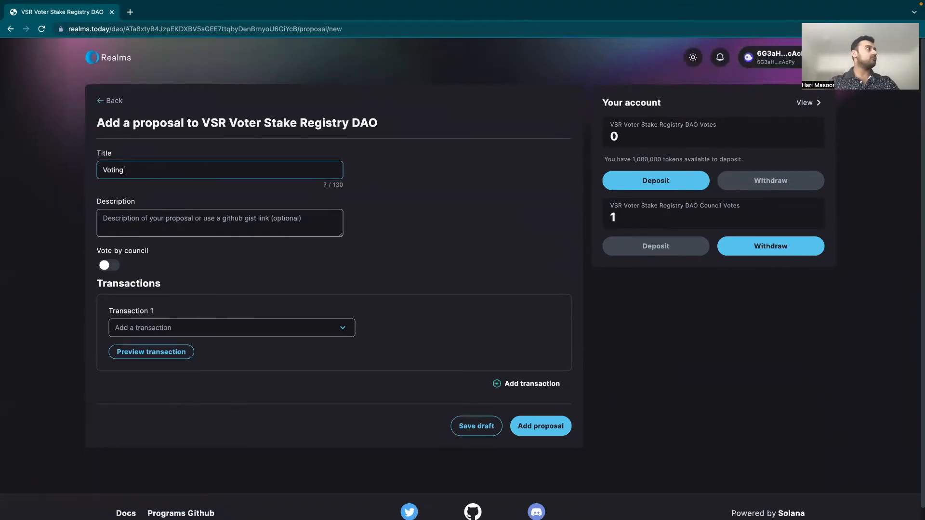
{"action": "type", "text": " Mingt"}
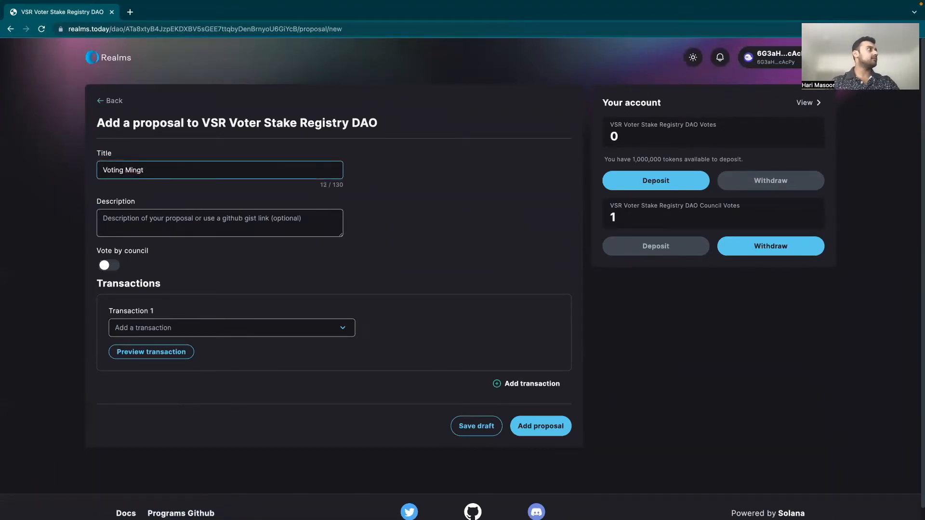
{"action": "key", "text": "BackSpace"}
{"action": "key", "text": "BackSpace"}
{"action": "type", "text": "t"}
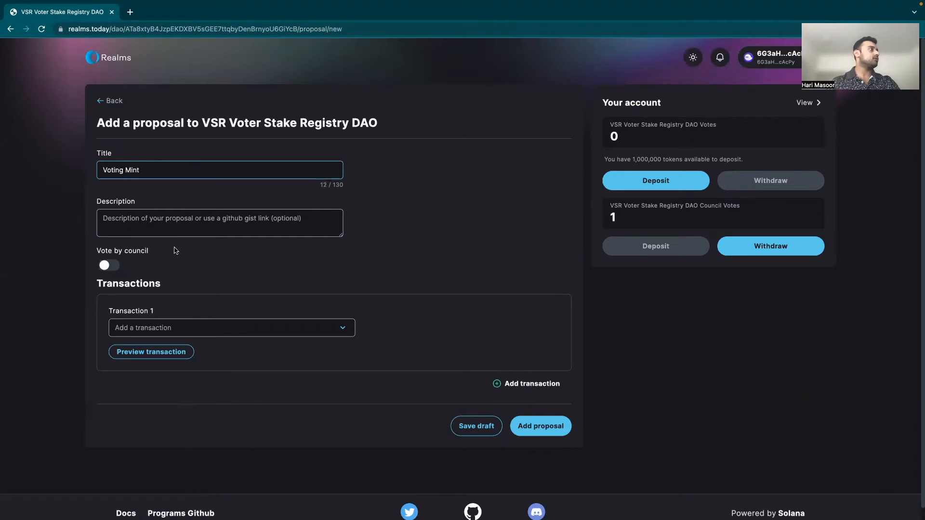
{"action": "left_click_drag", "start_coordinate": [154, 169], "coordinate": [27, 163]}
{"action": "key", "text": "ctrl+c"}
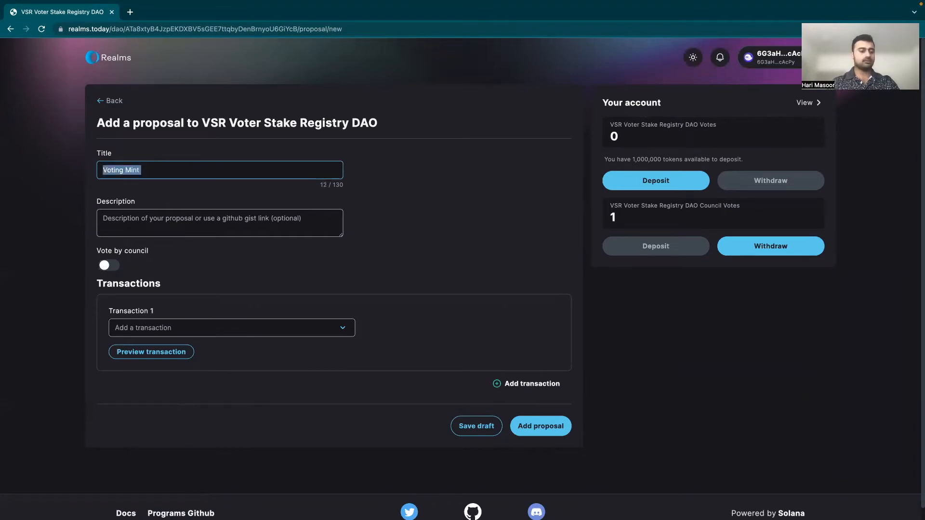
{"action": "left_click", "coordinate": [144, 224]}
{"action": "key", "text": "ctrl+v"}
{"action": "left_click", "coordinate": [107, 267]}
Step: Add a Configure Voting Mint transaction: 1,000,000-supply governance, SOL grant authority, lockup saturation .1 years
{"action": "left_click", "coordinate": [201, 325]}
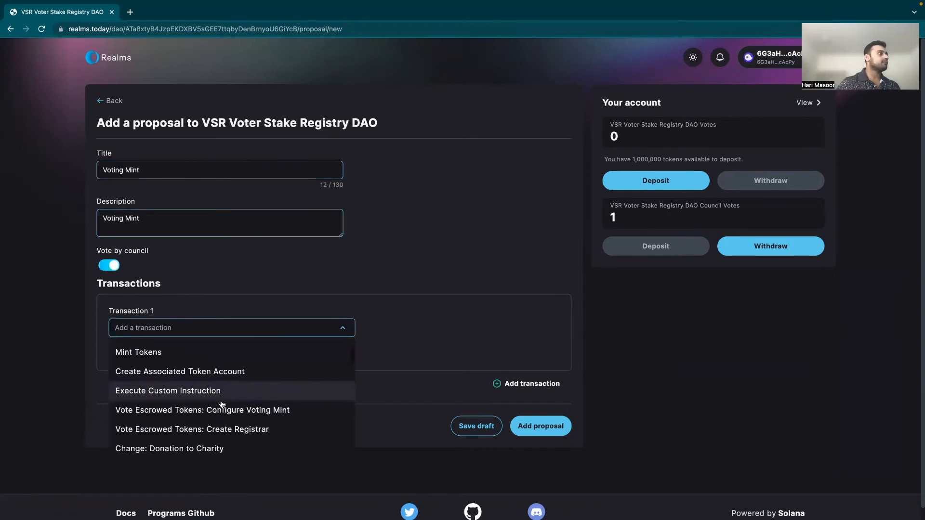
{"action": "scroll", "coordinate": [221, 407], "scroll_direction": "down", "scroll_amount": 1}
{"action": "left_click", "coordinate": [221, 410]}
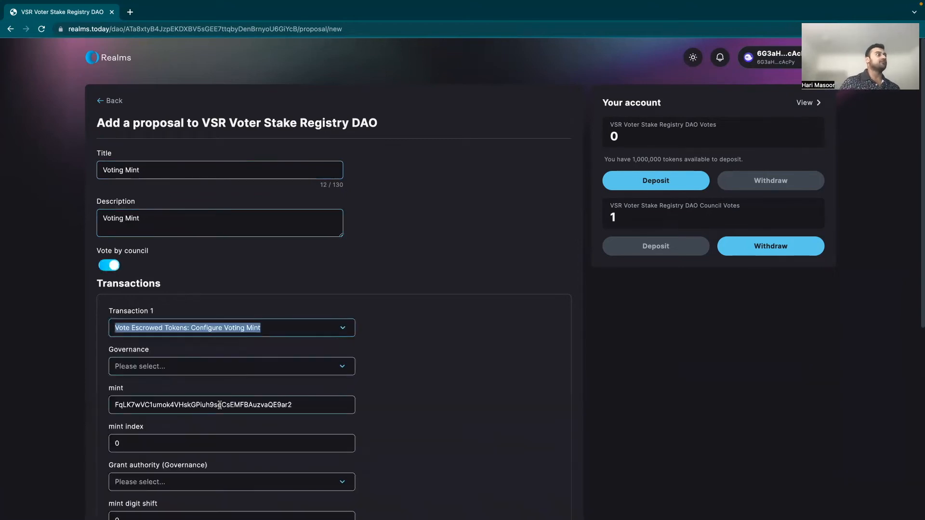
{"action": "left_click", "coordinate": [247, 373]}
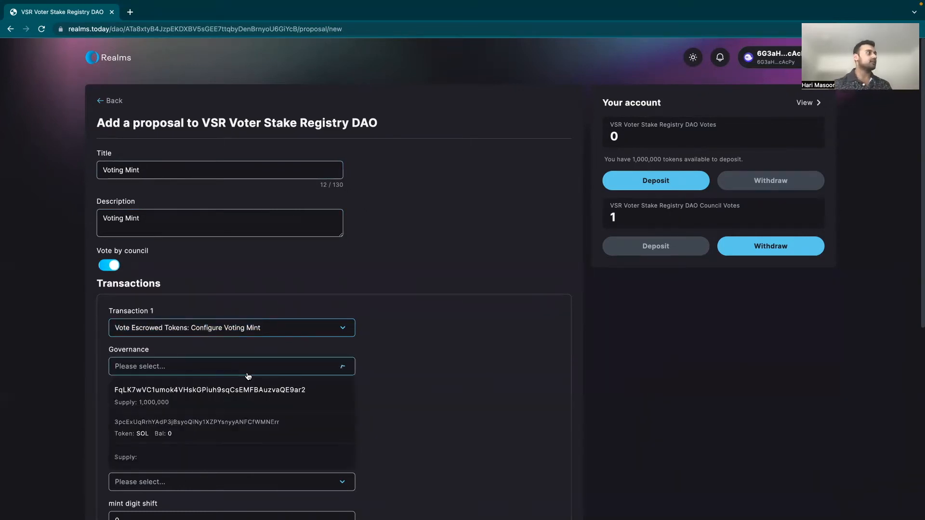
{"action": "left_click", "coordinate": [205, 397]}
{"action": "scroll", "coordinate": [206, 397], "scroll_direction": "down", "scroll_amount": 3}
{"action": "left_click", "coordinate": [213, 338]}
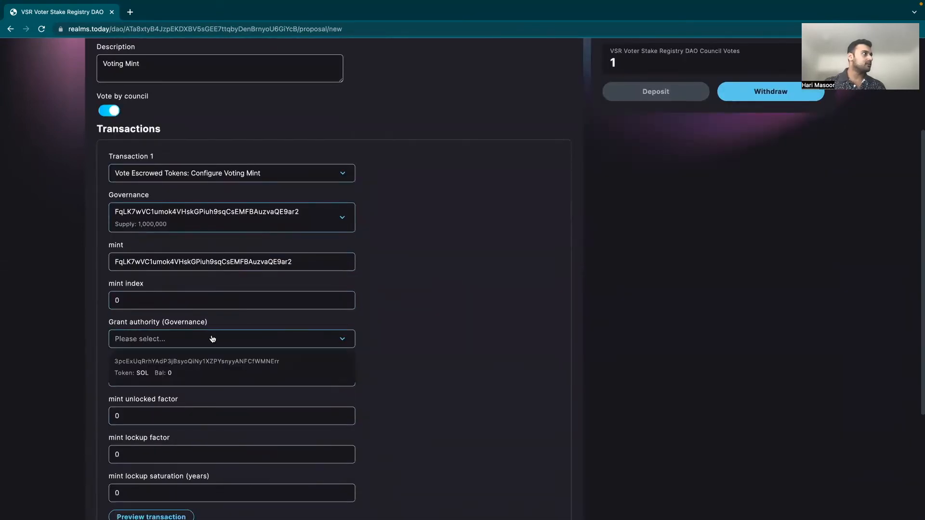
{"action": "left_click", "coordinate": [209, 373]}
{"action": "scroll", "coordinate": [173, 394], "scroll_direction": "down", "scroll_amount": 3}
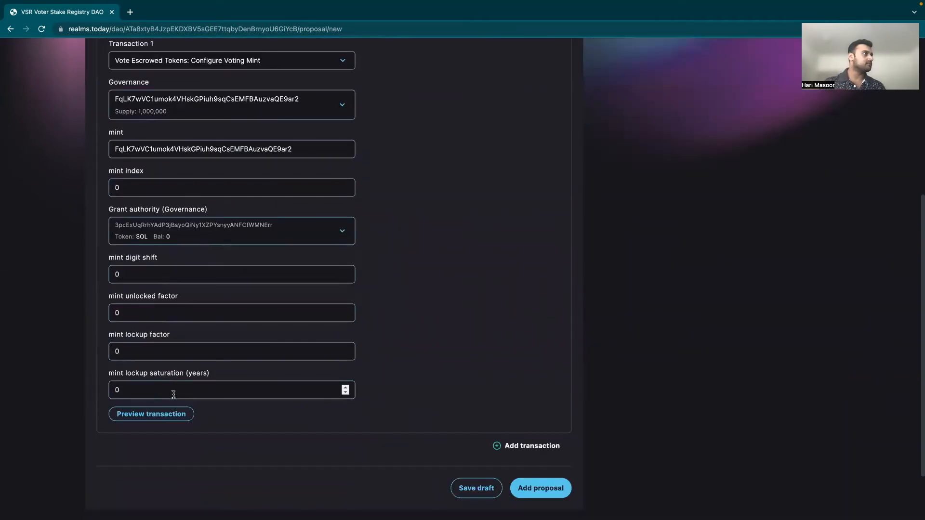
{"action": "left_click", "coordinate": [174, 394]}
{"action": "key", "text": "BackSpace"}
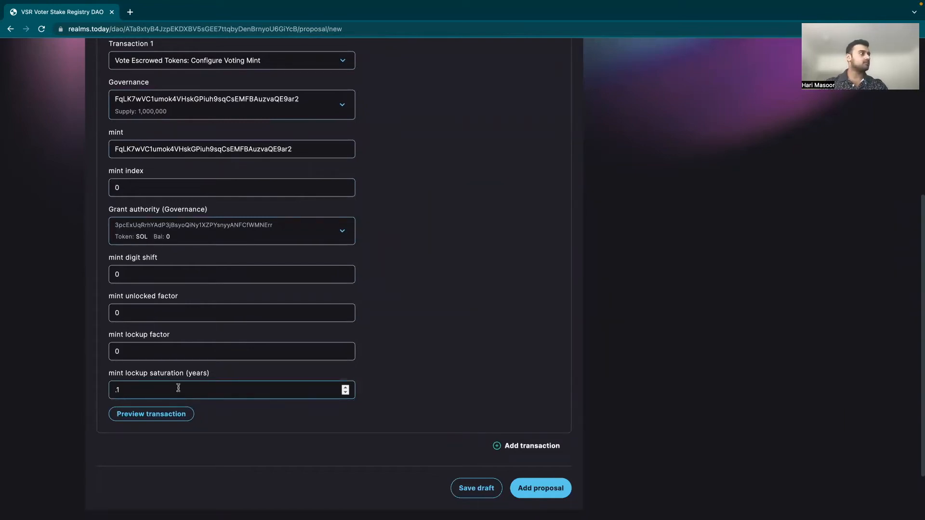
{"action": "scroll", "coordinate": [343, 354], "scroll_direction": "down", "scroll_amount": 1}
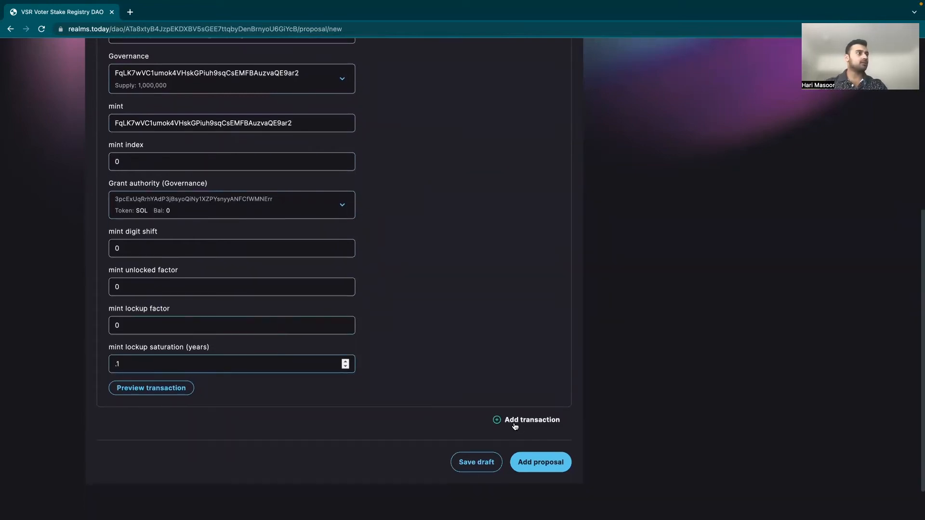
Step: Submit the Voting Mint proposal and cast a Yes vote commented 'yes', approving both in the wallet
{"action": "left_click", "coordinate": [522, 458]}
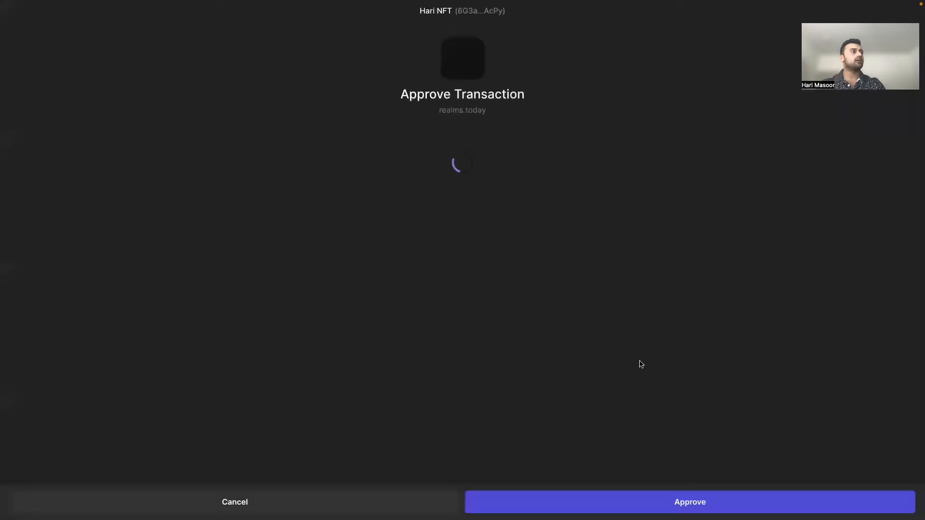
{"action": "left_click", "coordinate": [654, 502]}
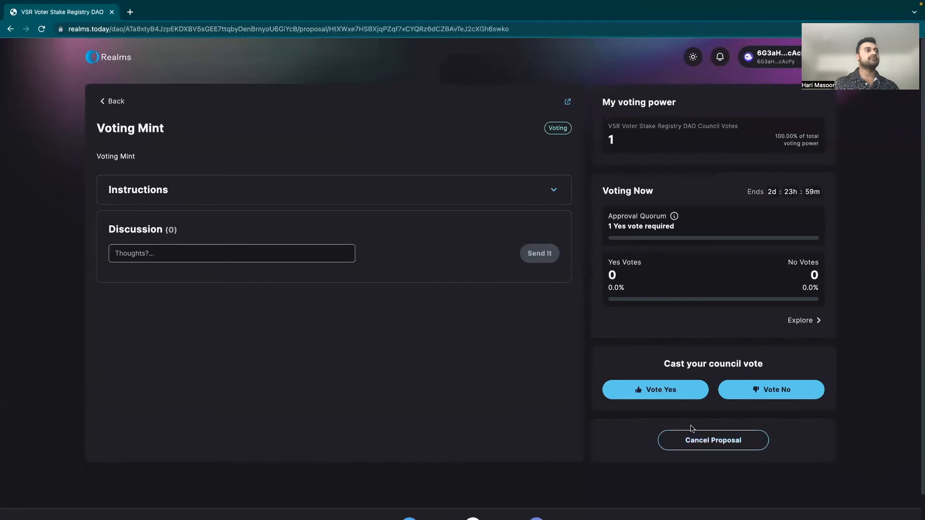
{"action": "left_click", "coordinate": [666, 390]}
{"action": "left_click", "coordinate": [446, 274]}
{"action": "type", "text": "yes"}
{"action": "left_click", "coordinate": [518, 316]}
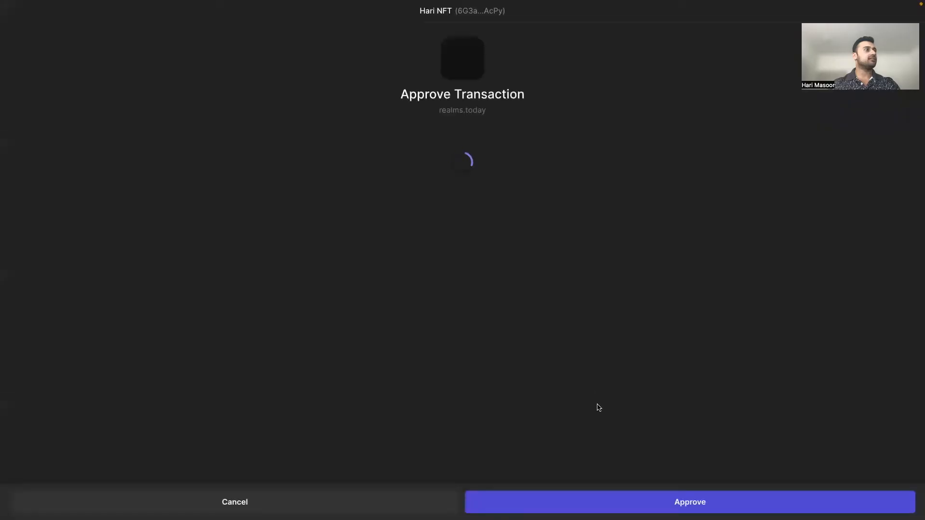
{"action": "left_click", "coordinate": [623, 501]}
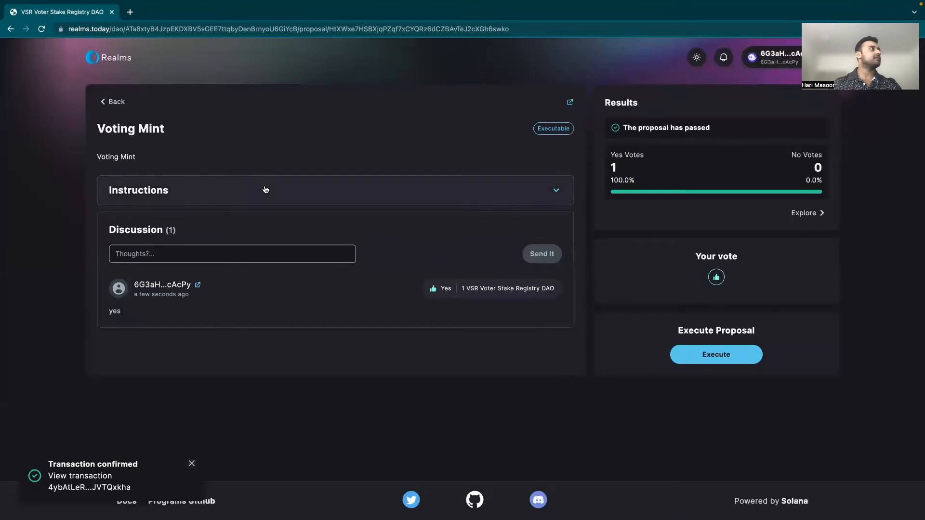
Step: Review the instruction data (Max multiplier: 0), then execute the configure voting mint instruction with wallet approval
{"action": "left_click", "coordinate": [264, 189]}
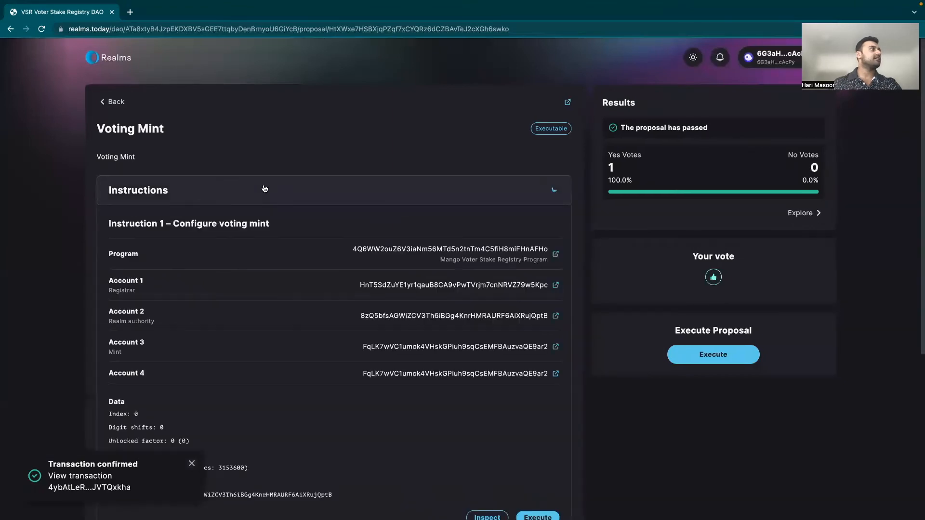
{"action": "scroll", "coordinate": [223, 291], "scroll_direction": "down", "scroll_amount": 3}
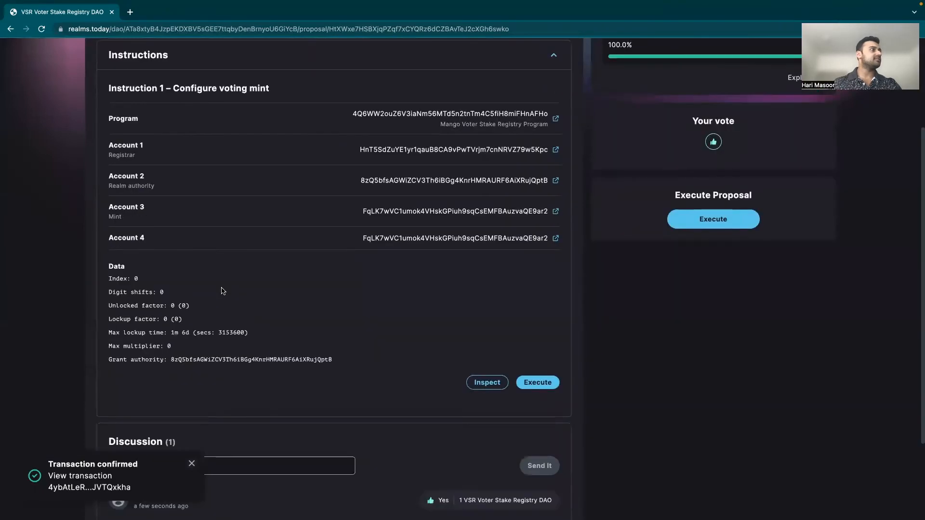
{"action": "scroll", "coordinate": [223, 291], "scroll_direction": "down", "scroll_amount": 1}
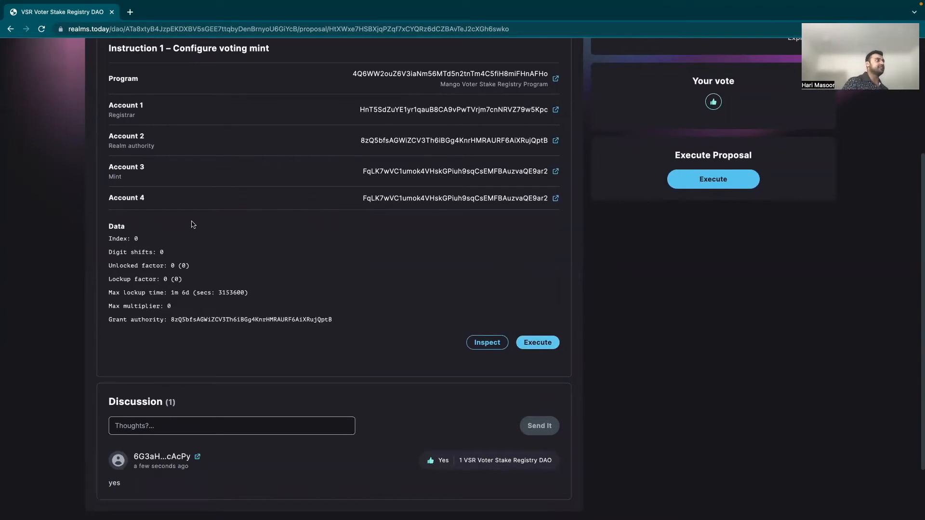
{"action": "left_click_drag", "start_coordinate": [108, 311], "coordinate": [176, 310]}
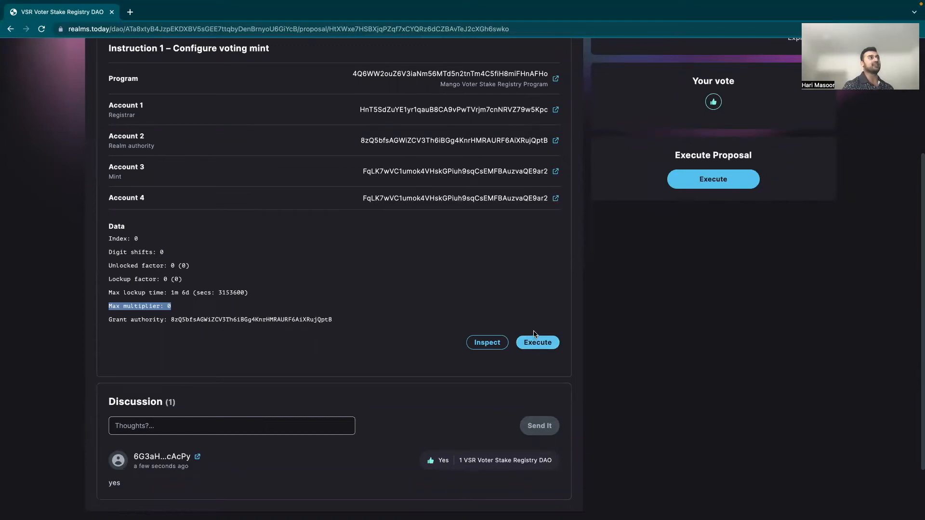
{"action": "left_click", "coordinate": [546, 343]}
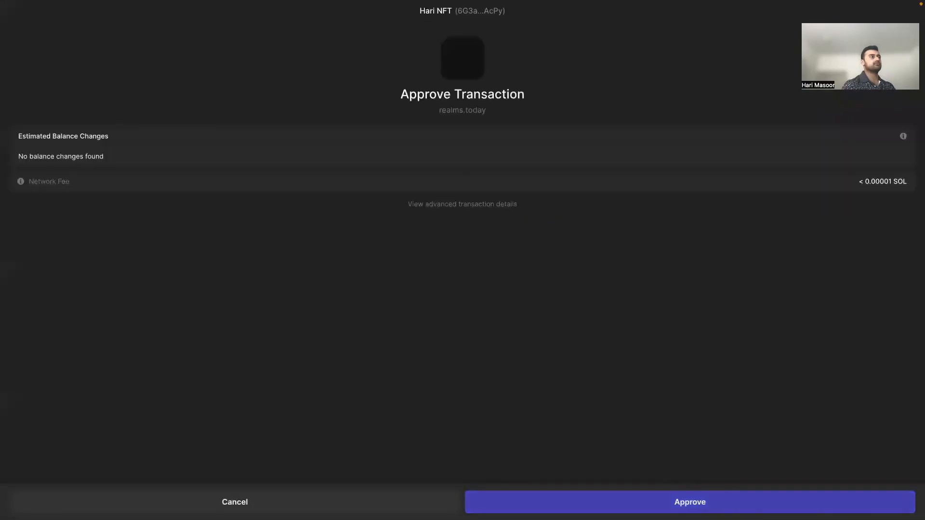
{"action": "left_click", "coordinate": [607, 502]}
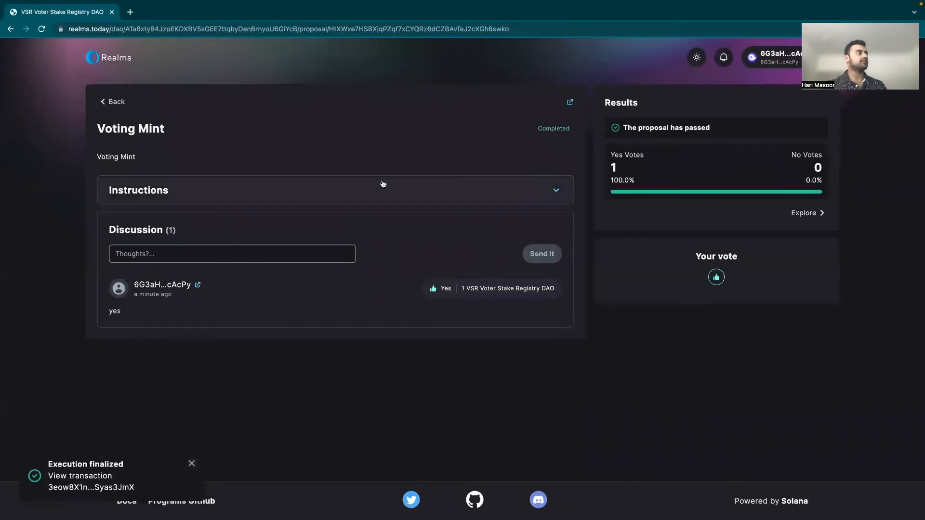
Step: Return to the DAO list, search 'VSR', and open the VSR Voter Stake Registry DAO's Params page
{"action": "left_click", "coordinate": [115, 102]}
{"action": "left_click", "coordinate": [116, 101]}
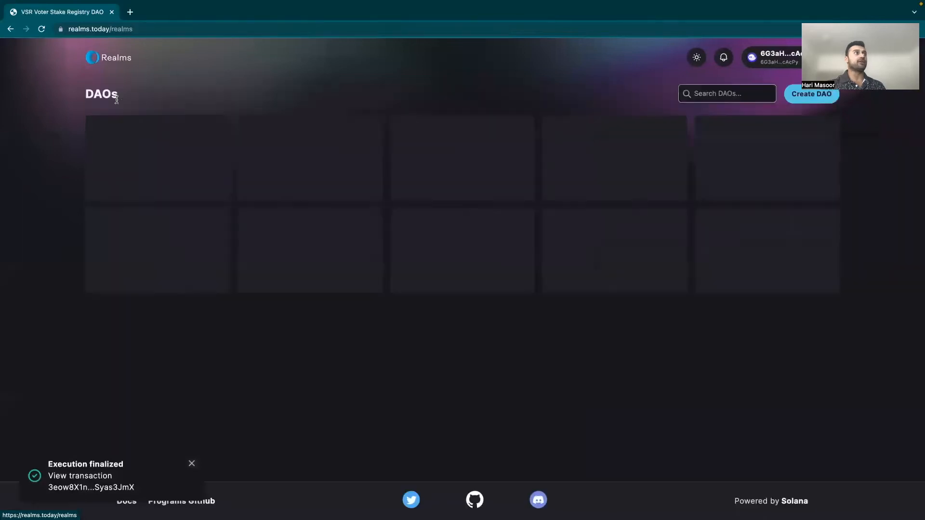
{"action": "left_click", "coordinate": [718, 94]}
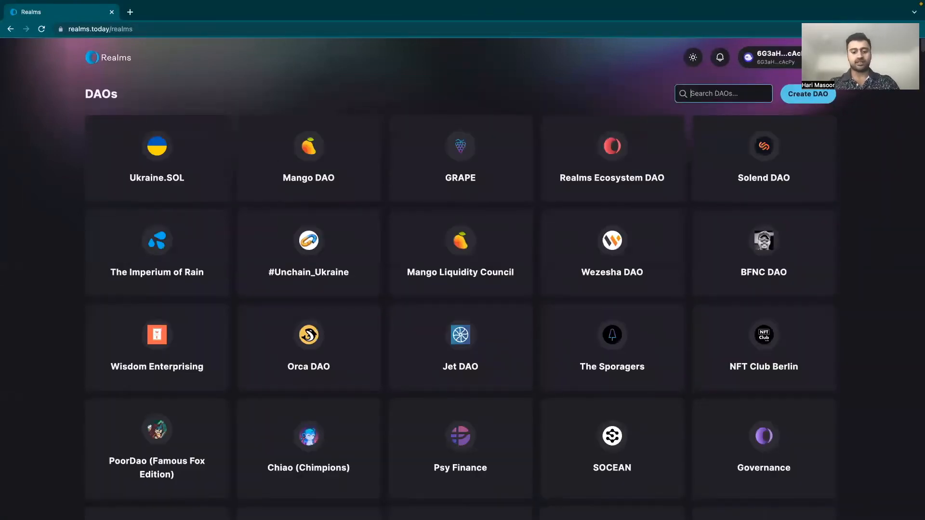
{"action": "type", "text": "VSR"}
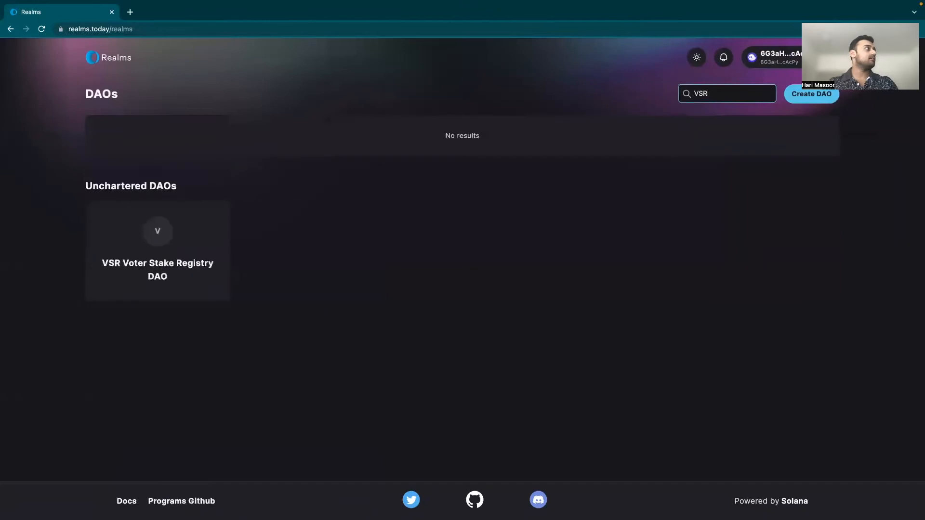
{"action": "left_click", "coordinate": [182, 262]}
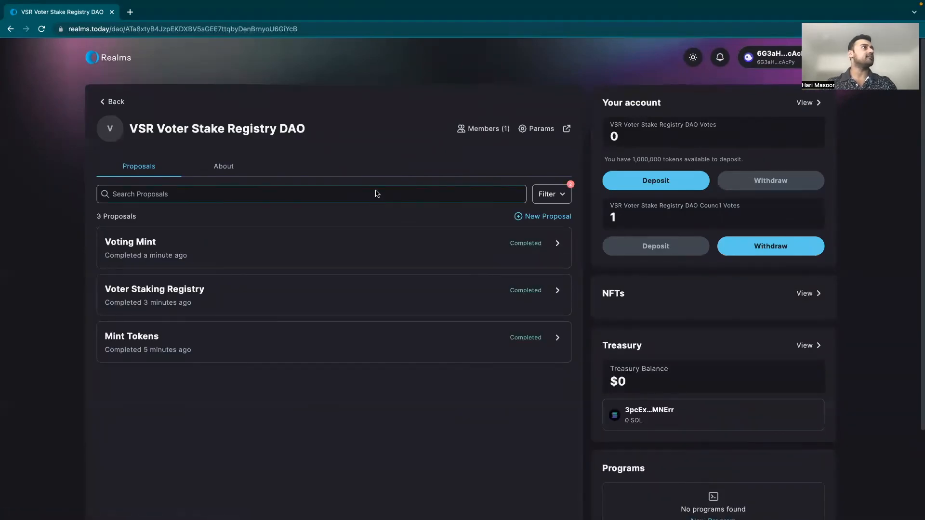
{"action": "left_click", "coordinate": [536, 135]}
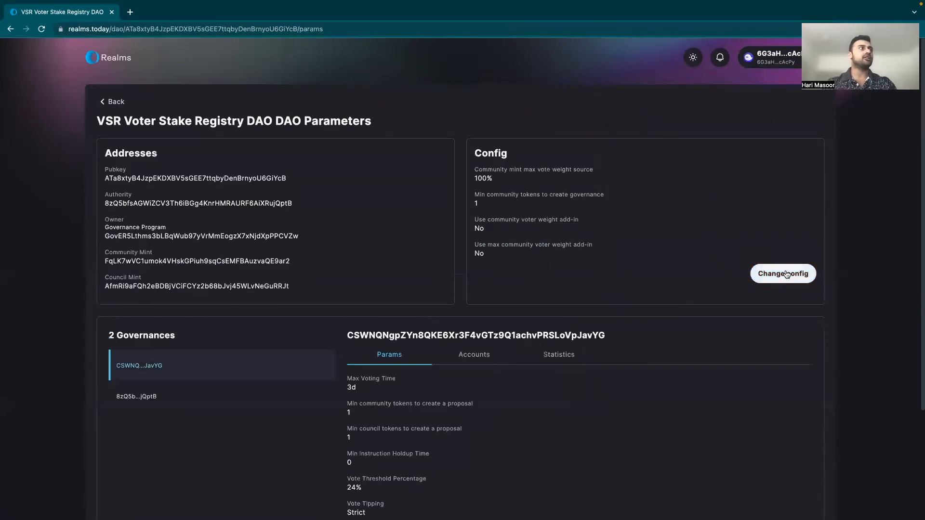
Step: Draft a council-voted realm config change titled 'VSR Addin', then discard it and go back to the DAO
{"action": "left_click", "coordinate": [786, 274]}
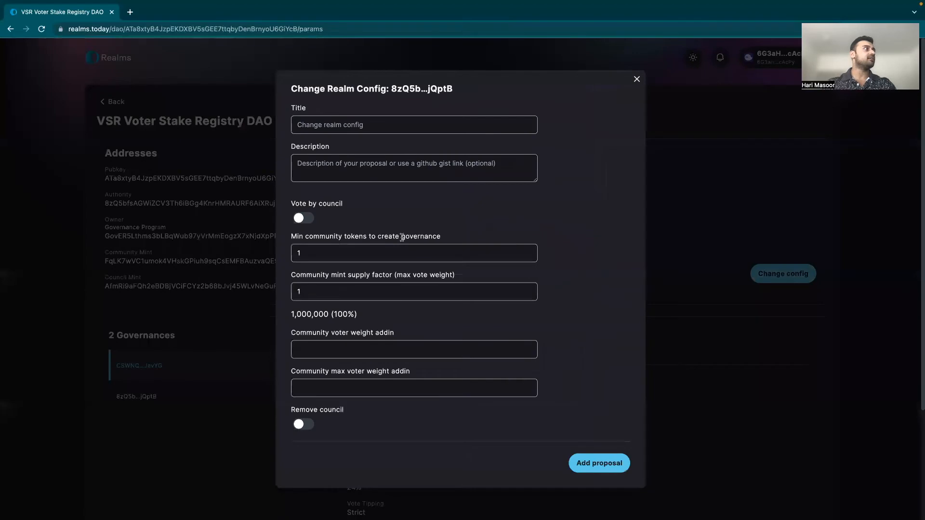
{"action": "left_click", "coordinate": [299, 221]}
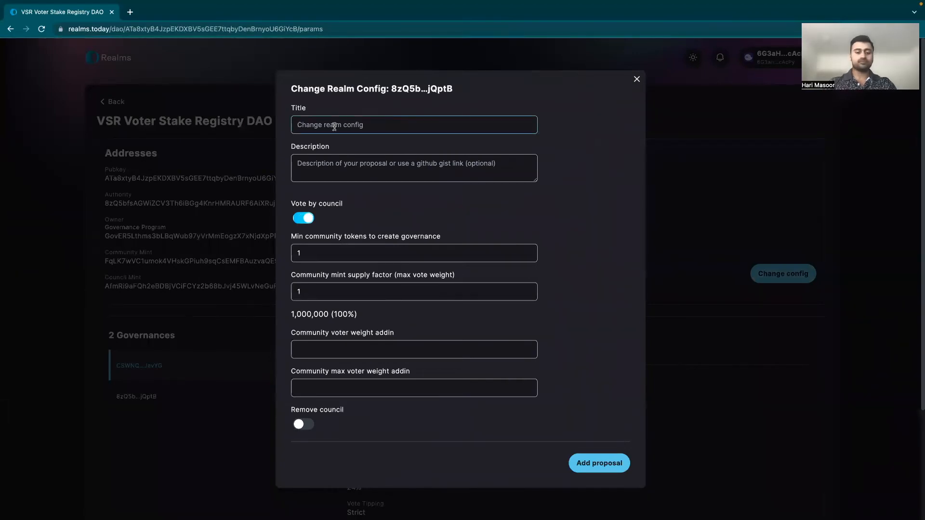
{"action": "type", "text": "a"}
{"action": "key", "text": "BackSpace"}
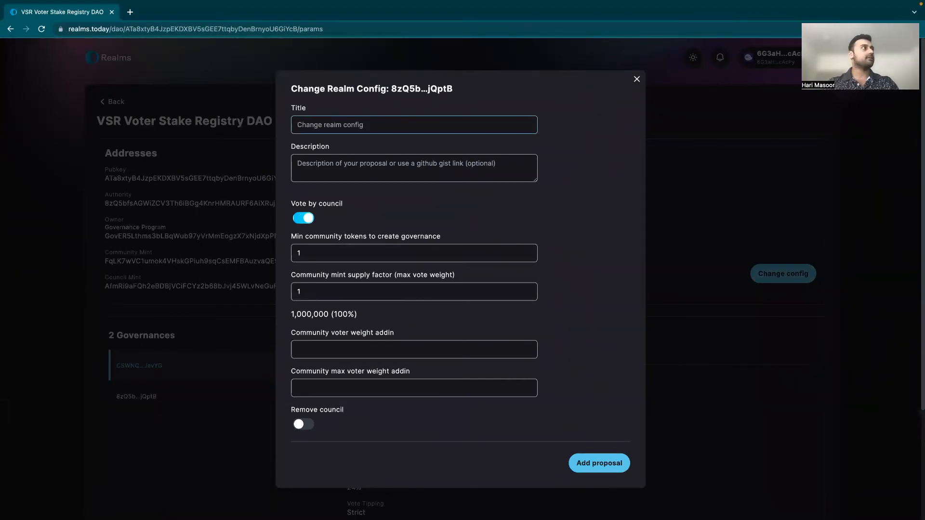
{"action": "type", "text": "VSR Addin"}
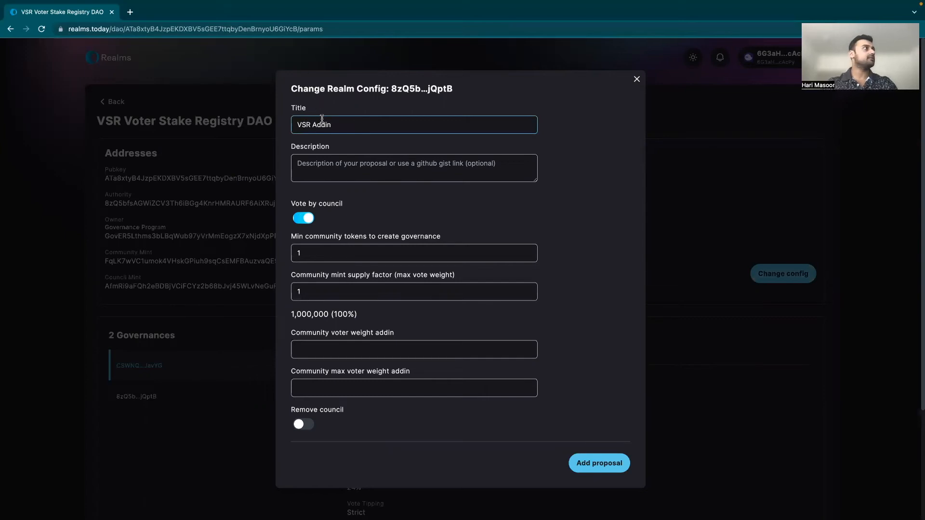
{"action": "left_click_drag", "start_coordinate": [335, 124], "coordinate": [195, 125]}
{"action": "key", "text": "ctrl+c"}
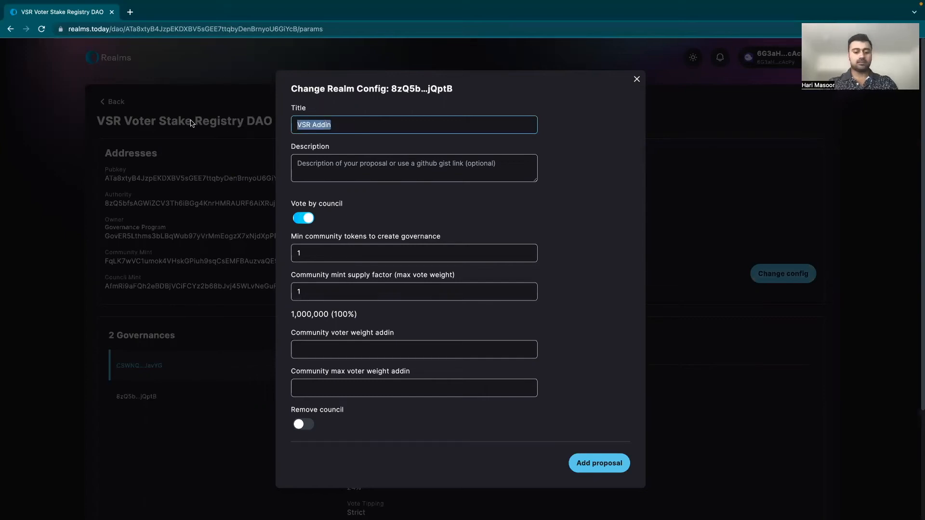
{"action": "left_click", "coordinate": [322, 174]}
{"action": "key", "text": "ctrl+v"}
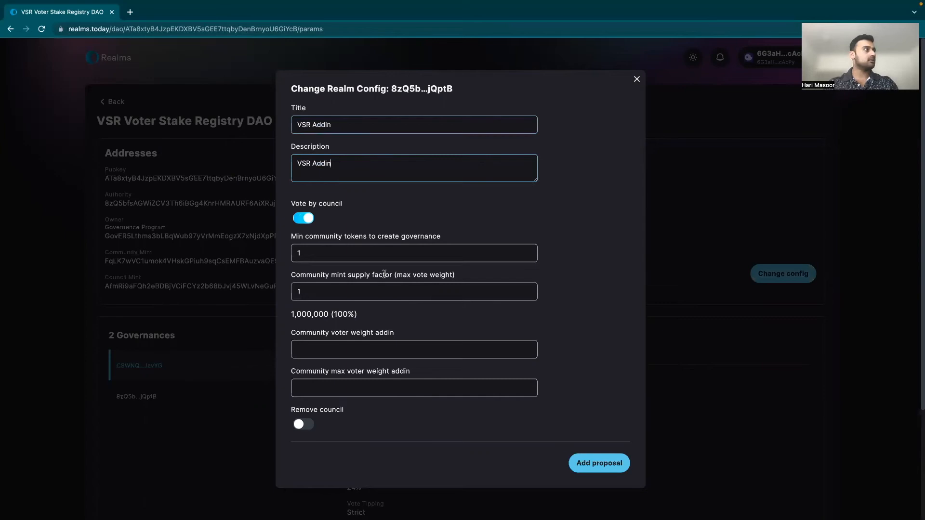
{"action": "scroll", "coordinate": [384, 274], "scroll_direction": "down", "scroll_amount": 1}
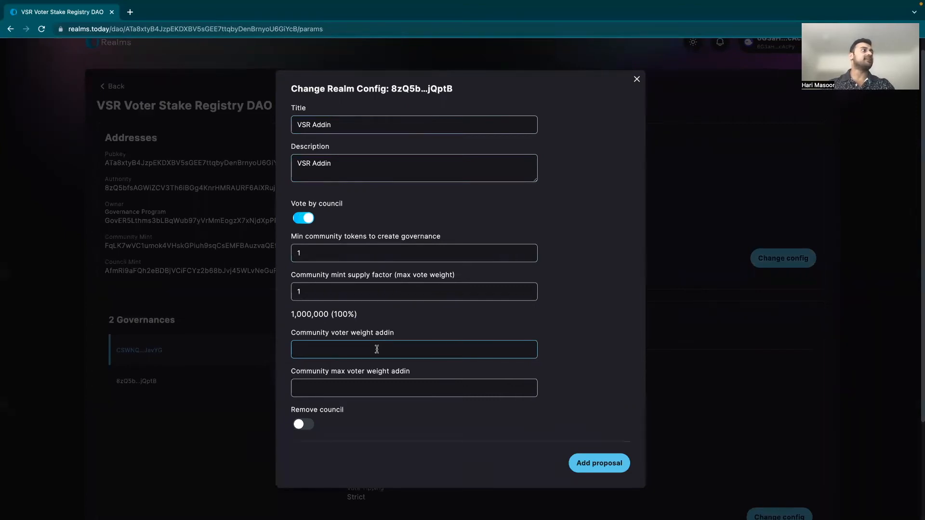
{"action": "left_click", "coordinate": [637, 79]}
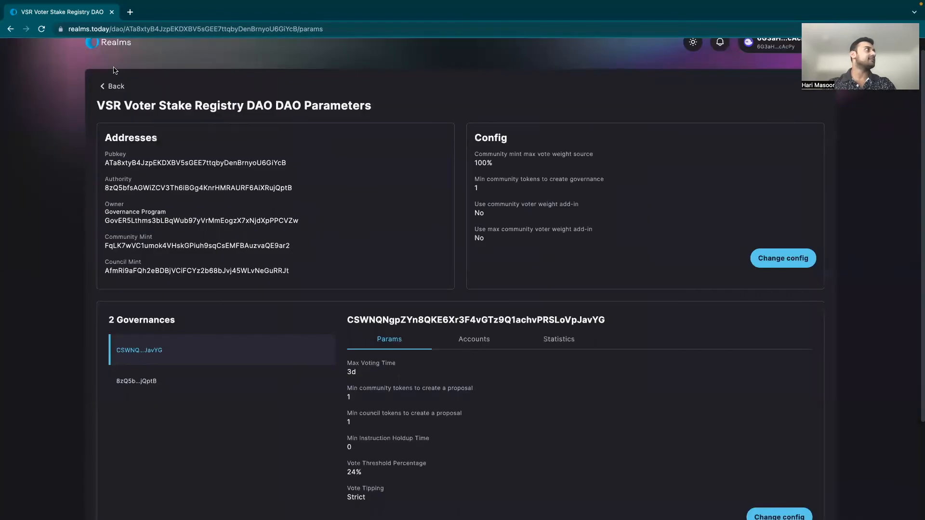
{"action": "left_click", "coordinate": [114, 85]}
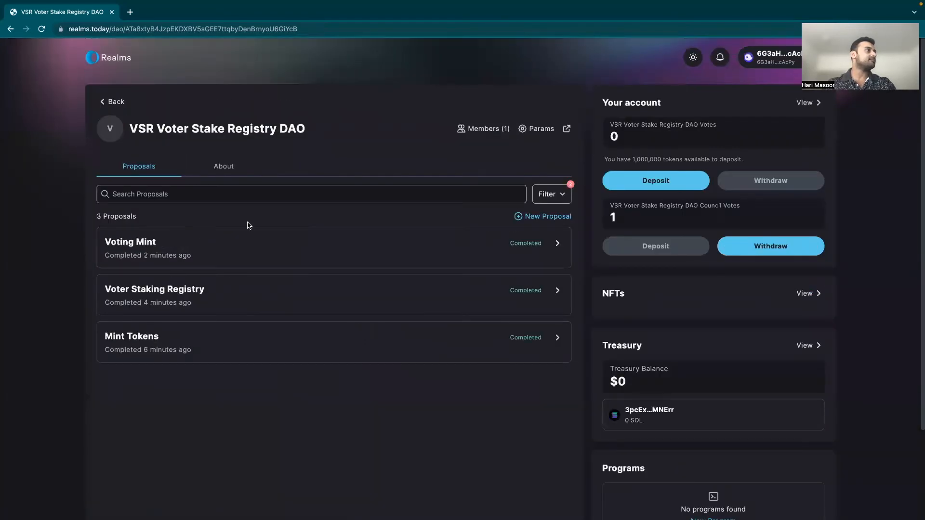
Step: Copy the registry program address from the Voter Staking Registry proposal's instructions, then return to the DAO
{"action": "left_click", "coordinate": [237, 302]}
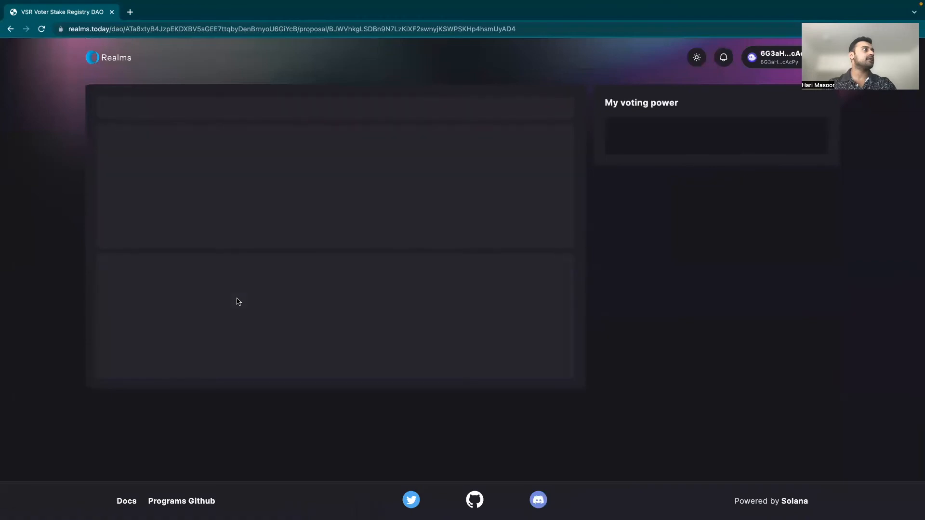
{"action": "left_click", "coordinate": [341, 200]}
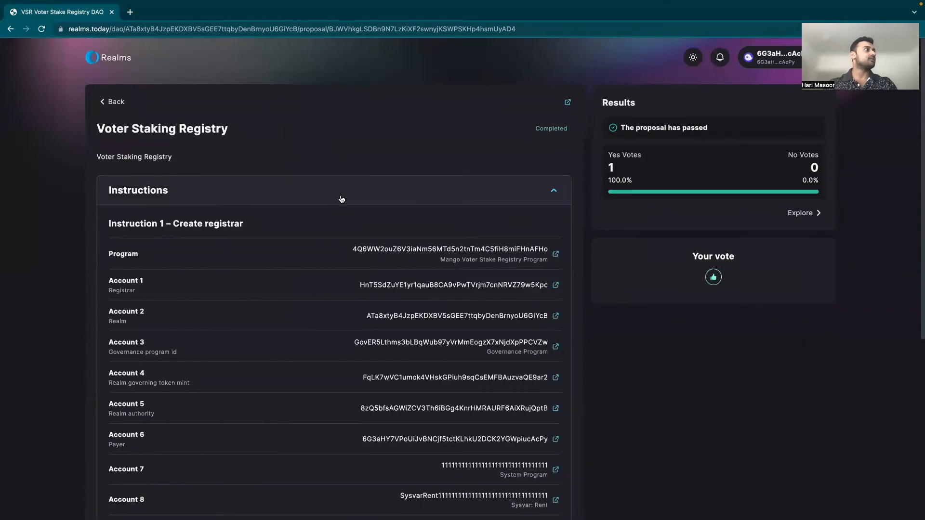
{"action": "left_click_drag", "start_coordinate": [350, 251], "coordinate": [550, 247]}
{"action": "key", "text": "ctrl+c"}
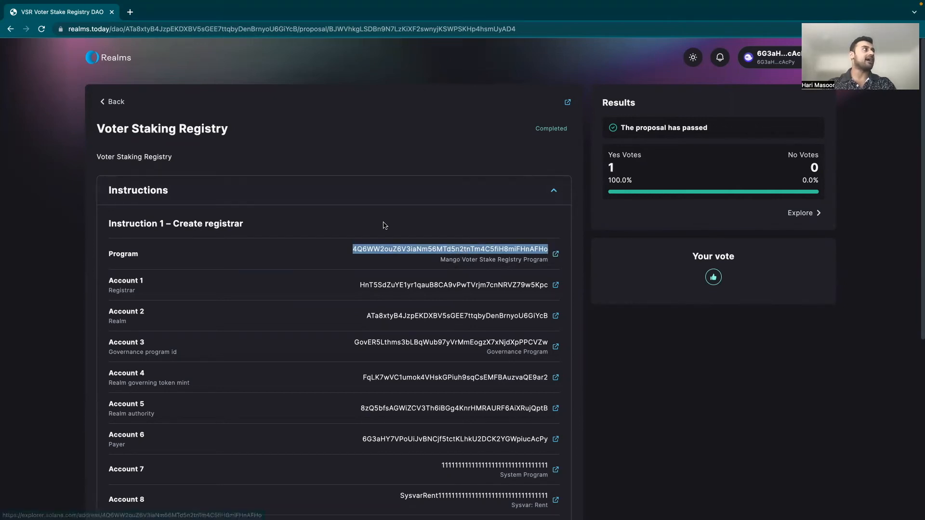
{"action": "left_click", "coordinate": [115, 102]}
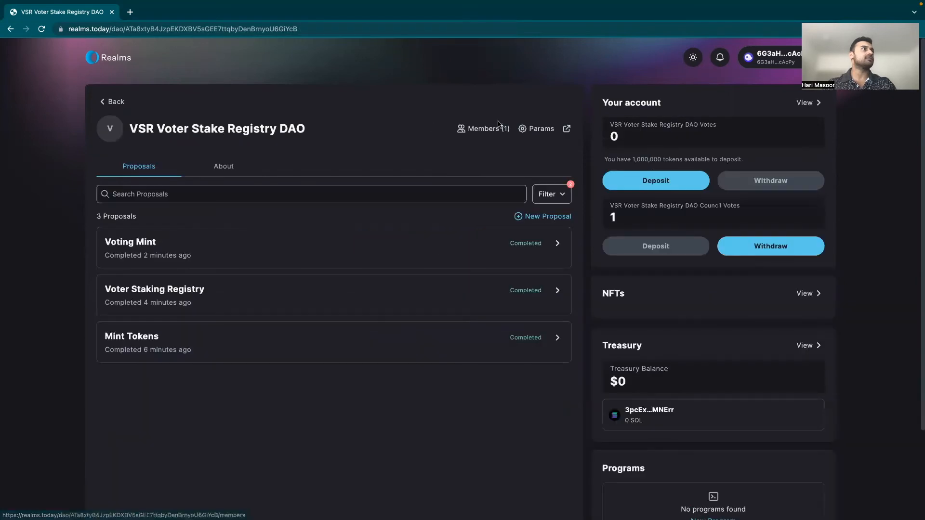
{"action": "left_click", "coordinate": [525, 133]}
Step: Propose a council-voted config change titled 'VSR' setting the community voter weight addin to the copied address
{"action": "left_click", "coordinate": [784, 274]}
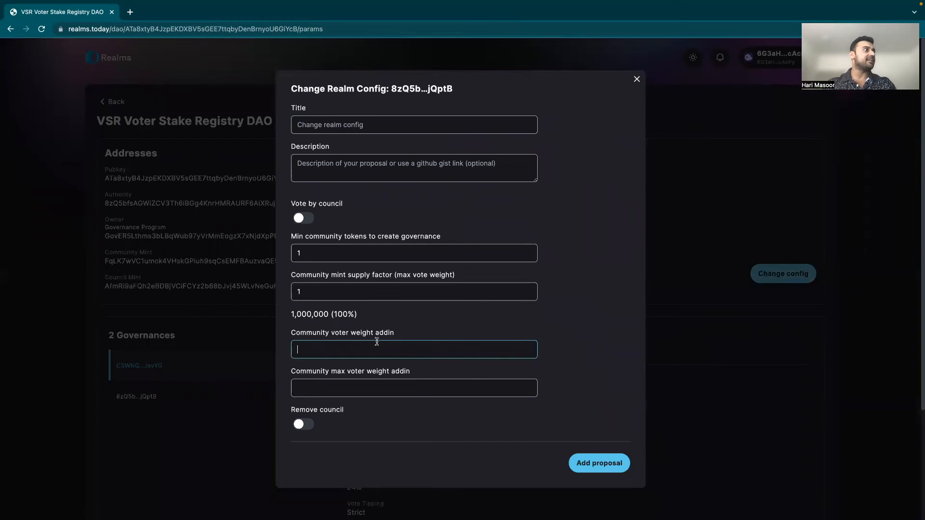
{"action": "key", "text": "ctrl+v"}
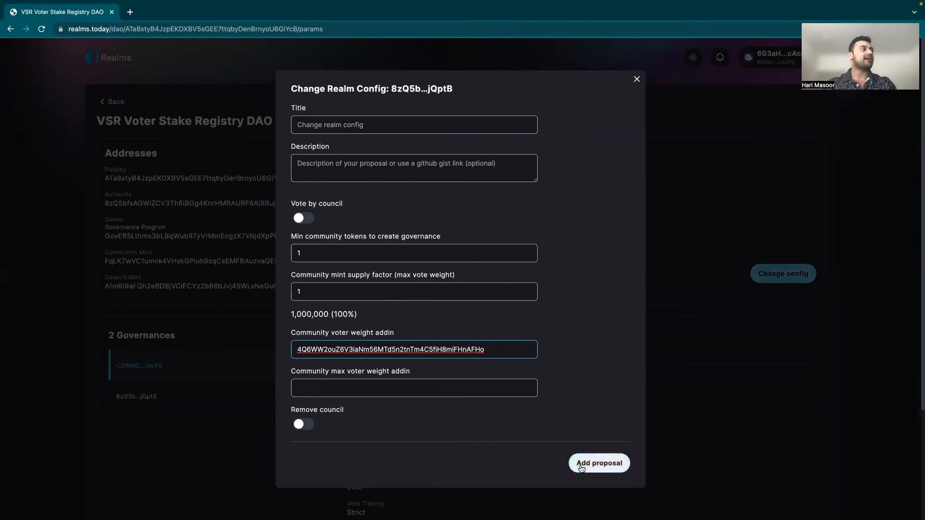
{"action": "left_click", "coordinate": [304, 218]}
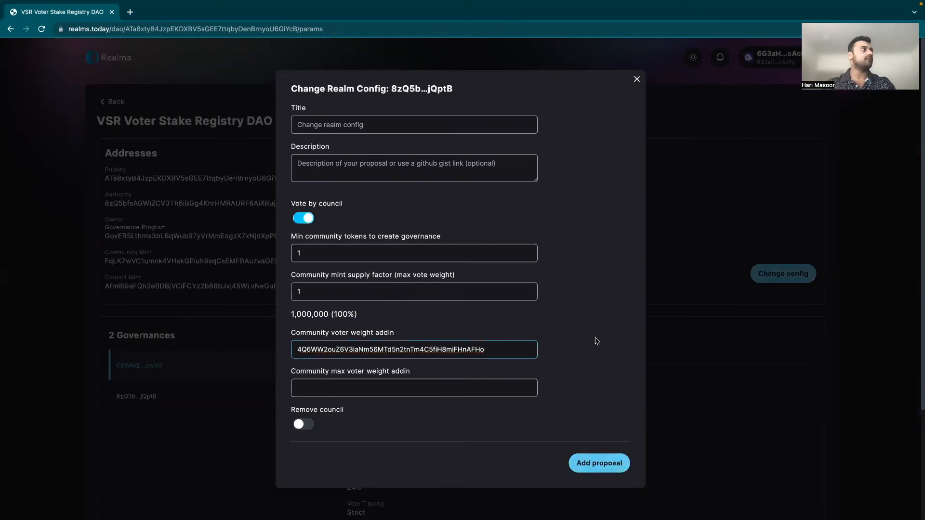
{"action": "left_click", "coordinate": [470, 125]}
{"action": "type", "text": "VSR"}
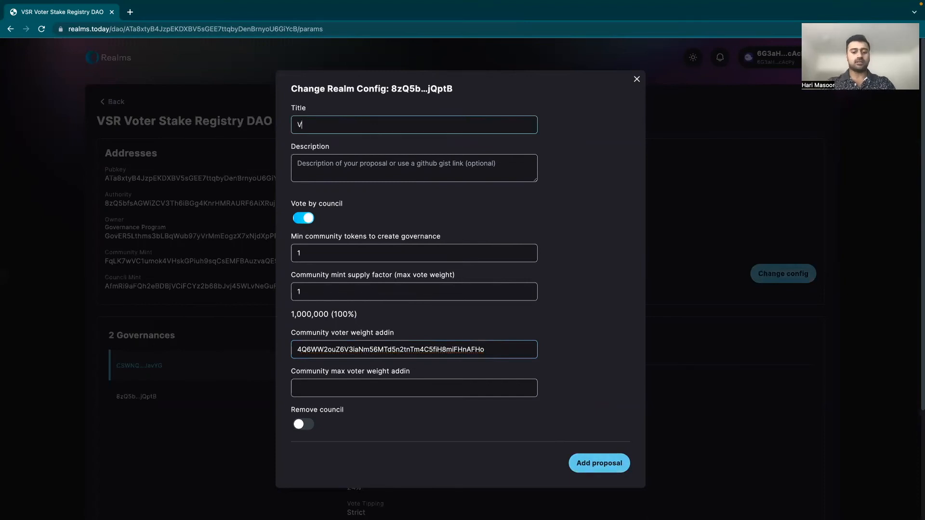
{"action": "left_click", "coordinate": [588, 463]}
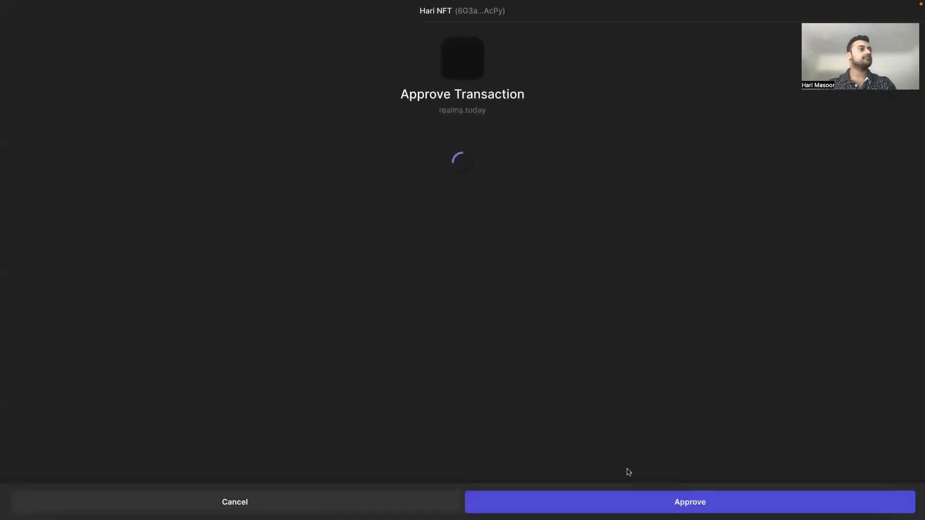
{"action": "left_click", "coordinate": [618, 505]}
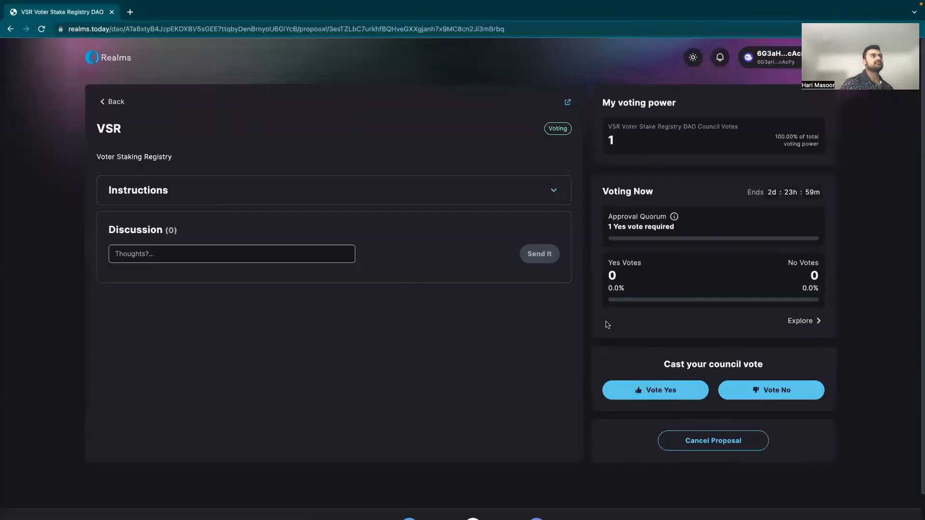
Step: Vote Yes on the VSR proposal with the comment 'yes' and approve it in the wallet
{"action": "left_click", "coordinate": [673, 392]}
{"action": "left_click", "coordinate": [452, 283]}
{"action": "type", "text": "yes"}
{"action": "left_click", "coordinate": [479, 314]}
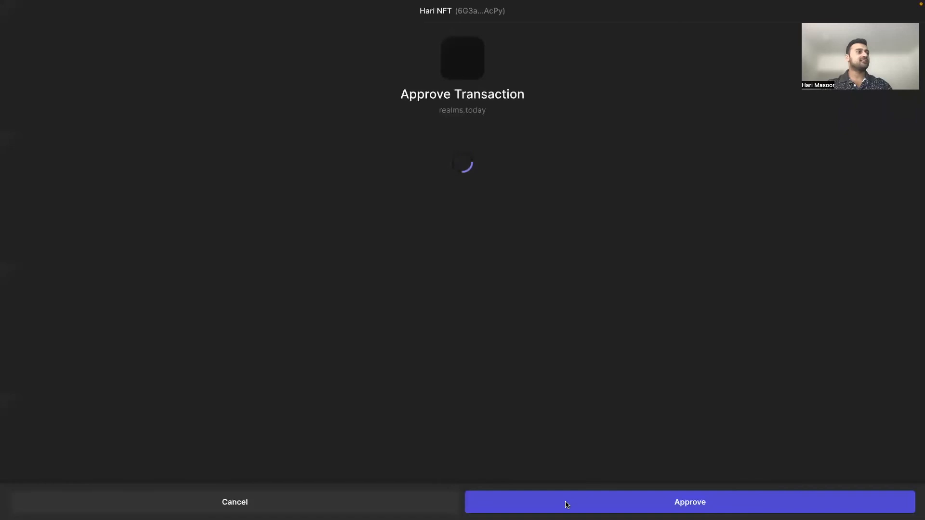
{"action": "left_click", "coordinate": [567, 505]}
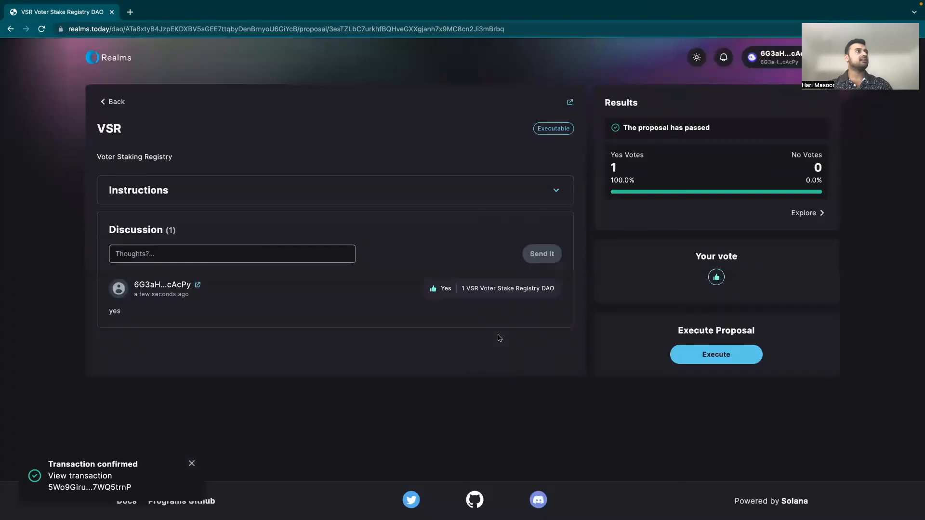
Step: Execute the passed VSR proposal, approve the transaction, and return to the proposals list
{"action": "left_click", "coordinate": [707, 357]}
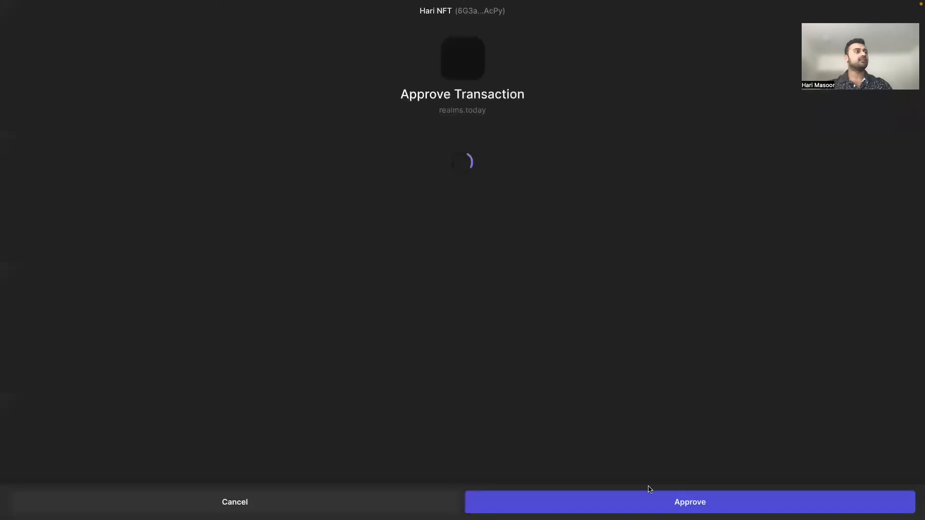
{"action": "left_click", "coordinate": [646, 507]}
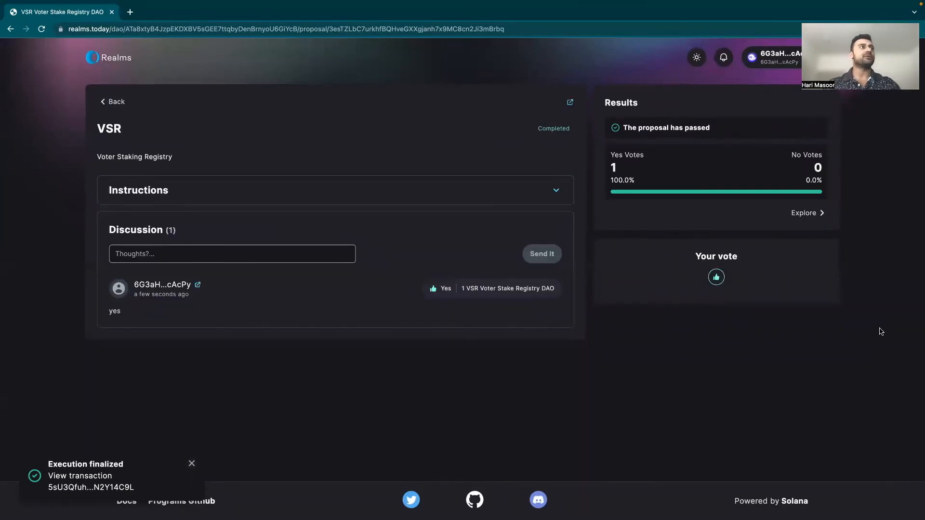
{"action": "left_click", "coordinate": [112, 102]}
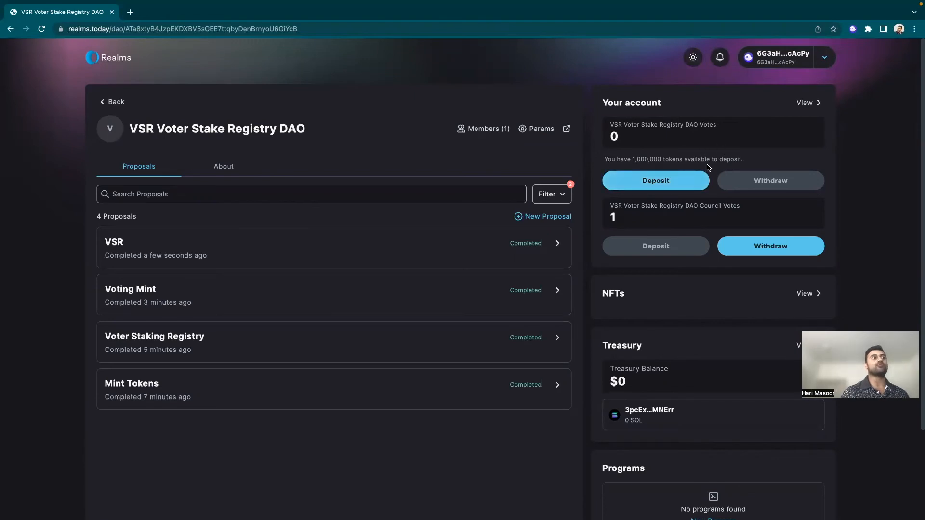
Step: Check the account details page, then return to the DAO overview showing four completed proposals
{"action": "left_click", "coordinate": [812, 103]}
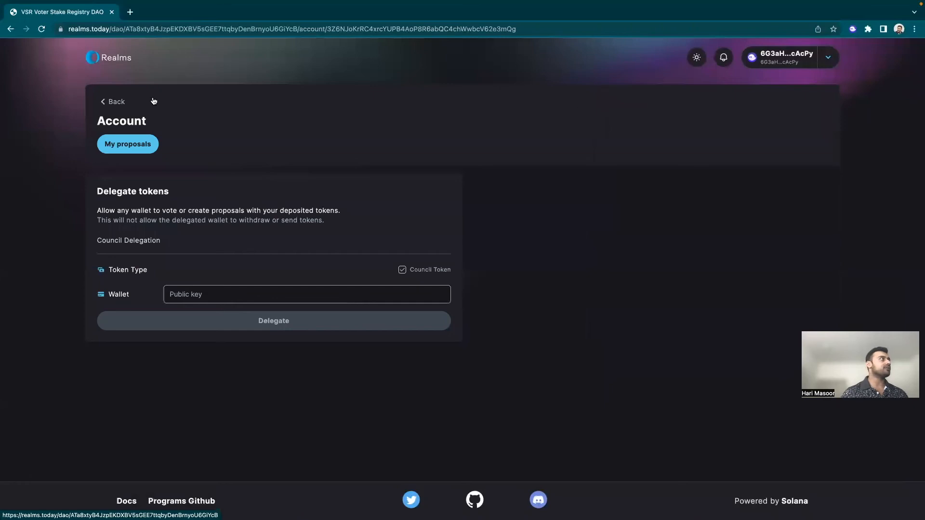
{"action": "left_click", "coordinate": [116, 103]}
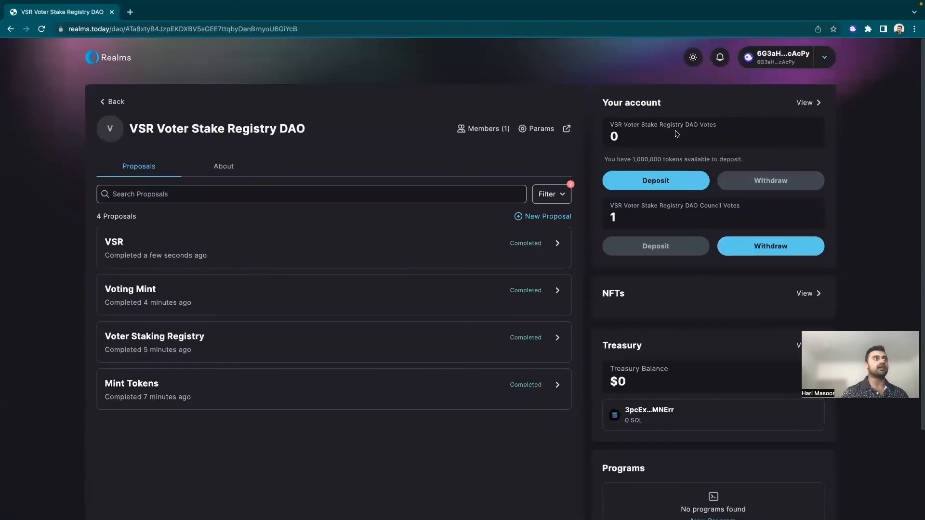
Step: Deposit the 1,000,000 community tokens with wallet approval and view them on the account page
{"action": "left_click", "coordinate": [656, 181]}
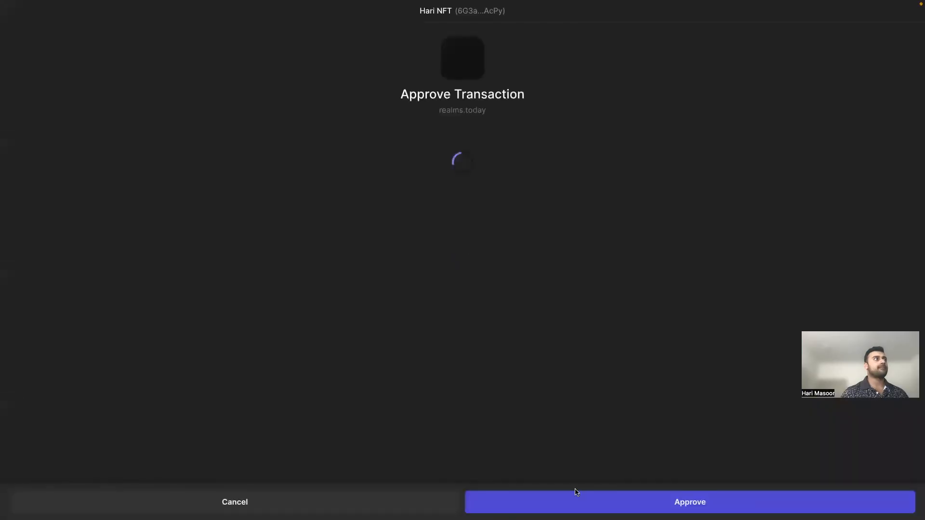
{"action": "left_click", "coordinate": [597, 509]}
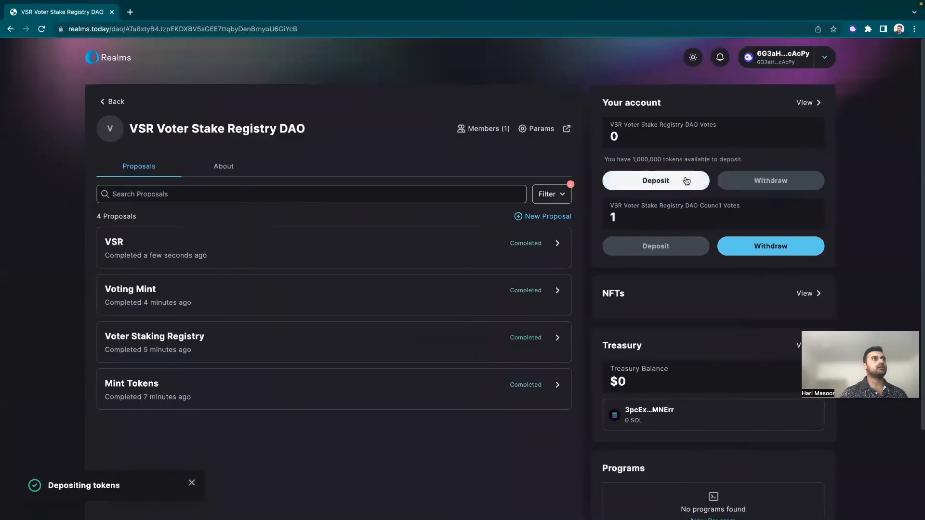
{"action": "left_click", "coordinate": [687, 181]}
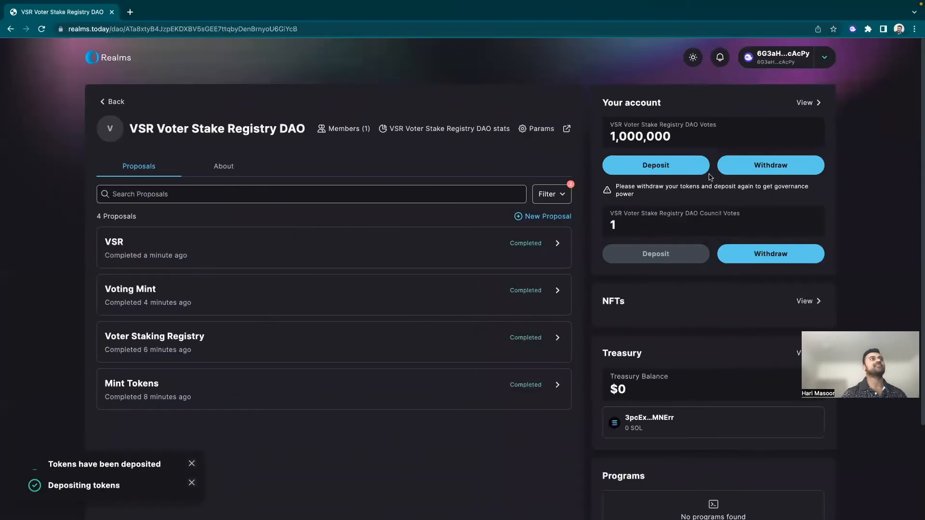
{"action": "left_click", "coordinate": [806, 105]}
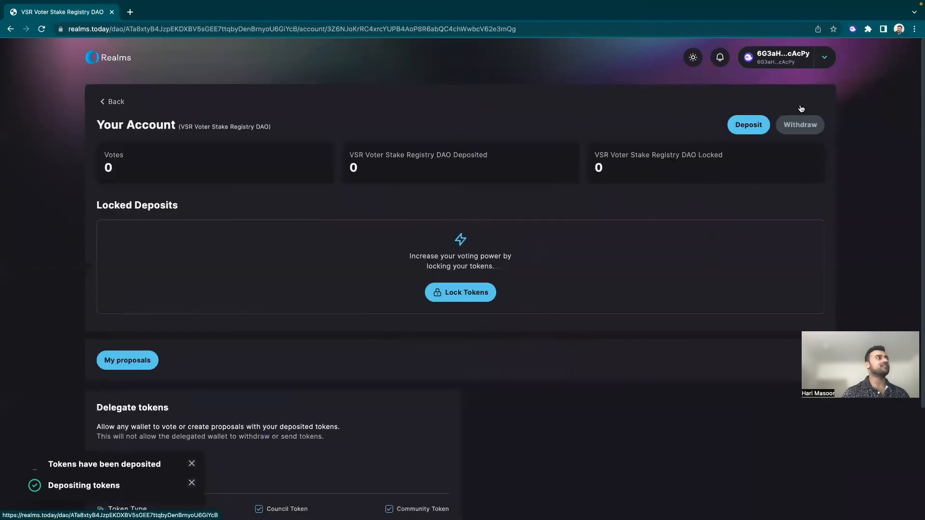
Step: Open the Lock Tokens form and compare Constant and Cliff lockups across the 1–4 year presets
{"action": "left_click", "coordinate": [454, 295]}
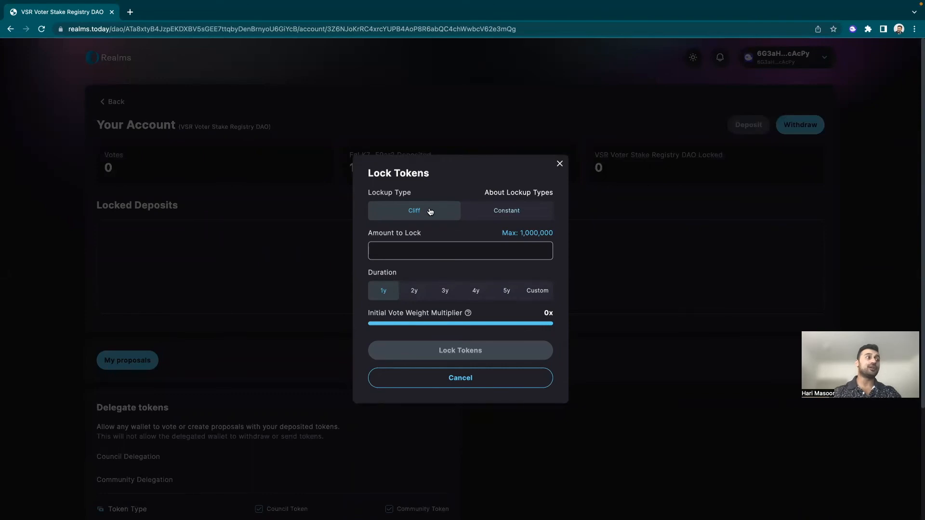
{"action": "left_click", "coordinate": [505, 215]}
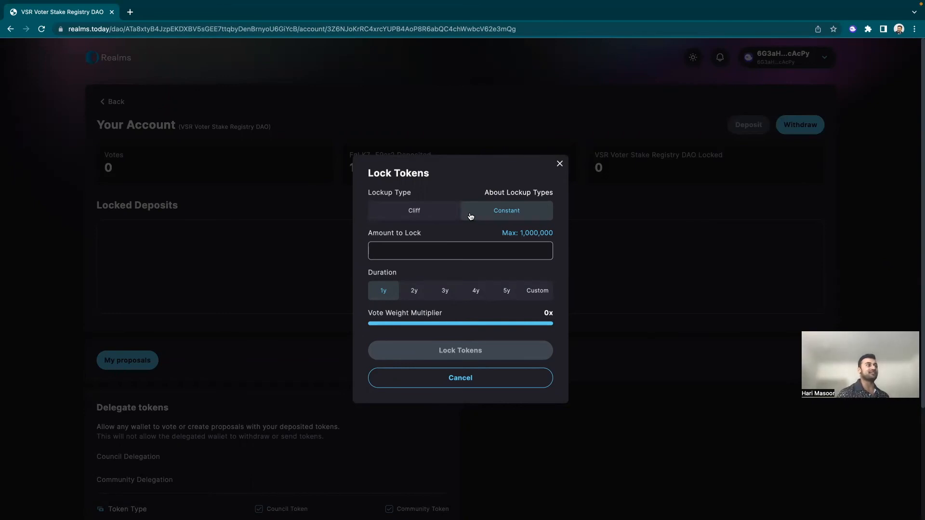
{"action": "left_click", "coordinate": [431, 218]}
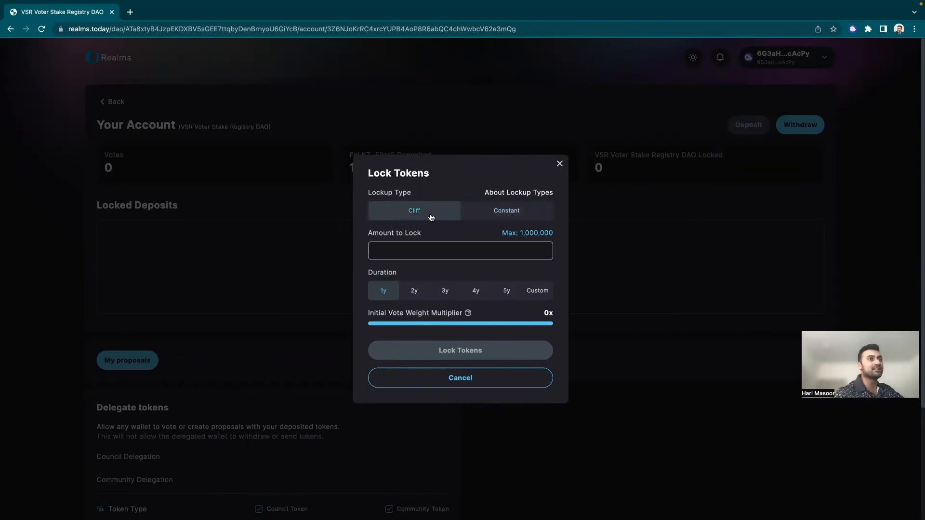
{"action": "left_click", "coordinate": [406, 293]}
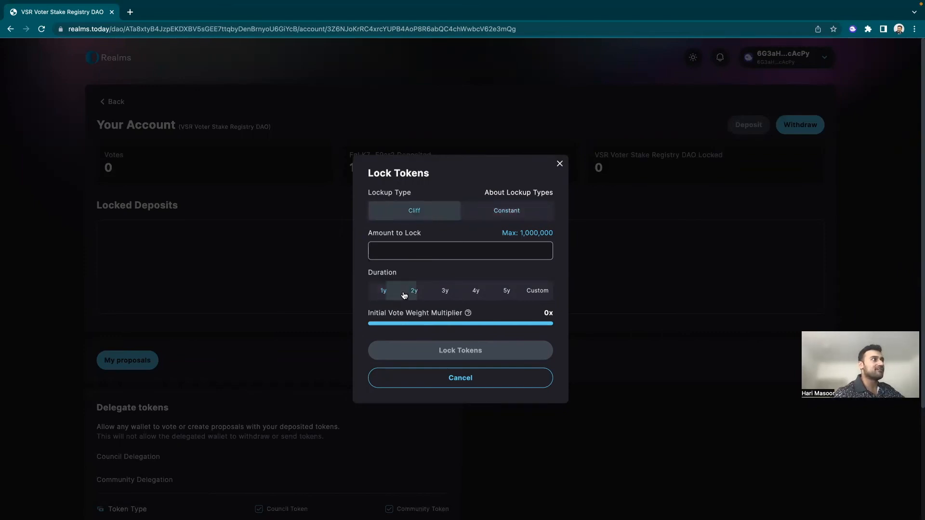
{"action": "left_click", "coordinate": [382, 293]}
{"action": "left_click", "coordinate": [415, 292]}
{"action": "left_click", "coordinate": [447, 291]}
{"action": "left_click", "coordinate": [477, 292]}
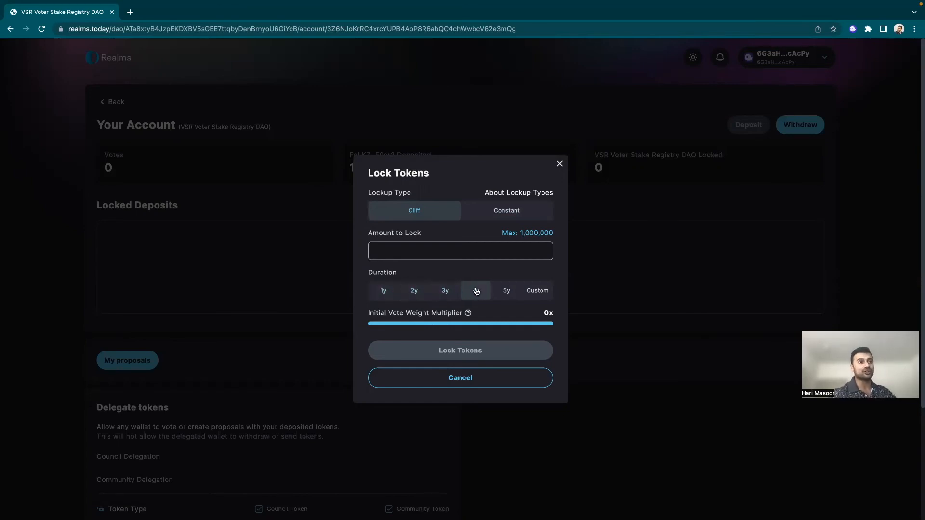
Step: Select a Constant lockup and set the duration to Custom, 1 day
{"action": "left_click", "coordinate": [519, 217]}
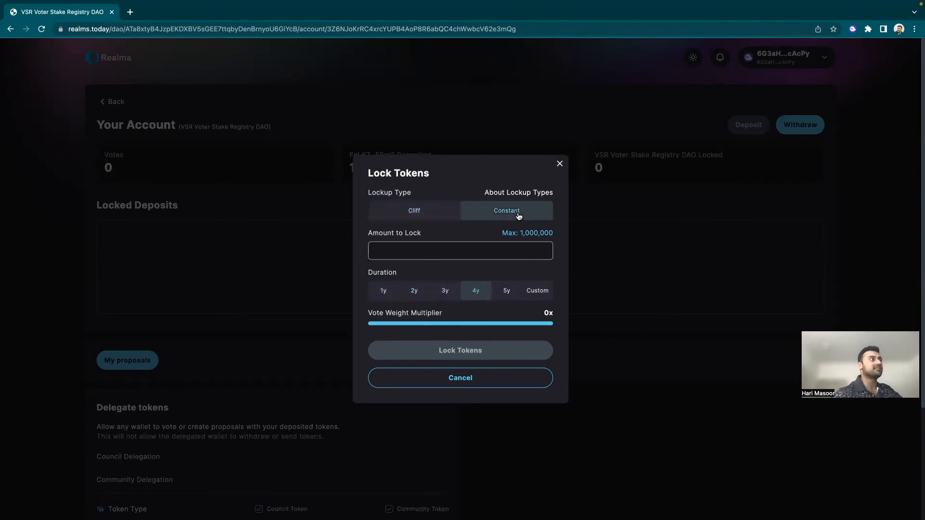
{"action": "left_click", "coordinate": [385, 298]}
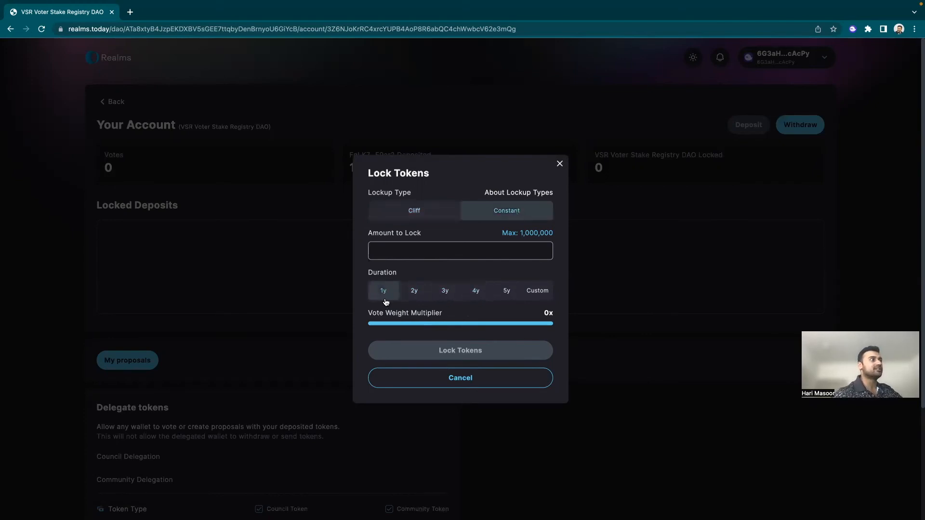
{"action": "left_click", "coordinate": [417, 295]}
{"action": "left_click", "coordinate": [468, 295]}
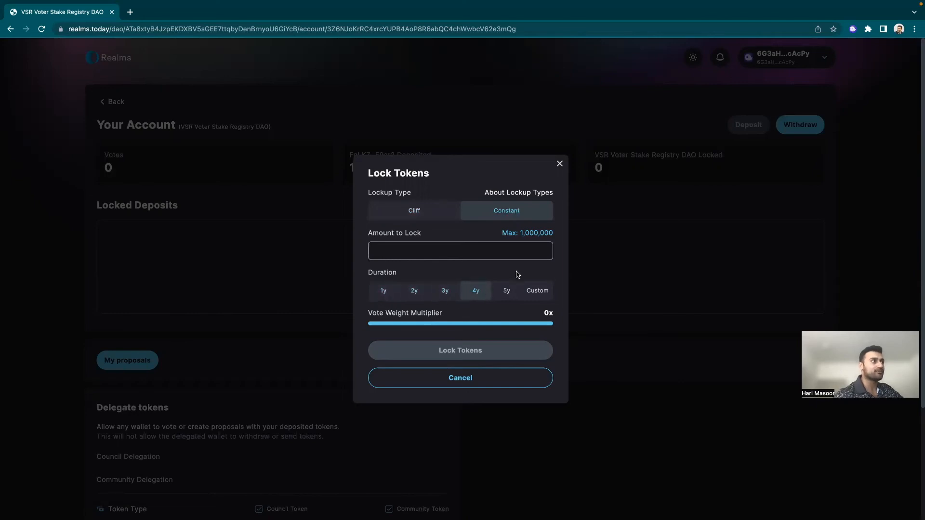
{"action": "left_click", "coordinate": [532, 292]}
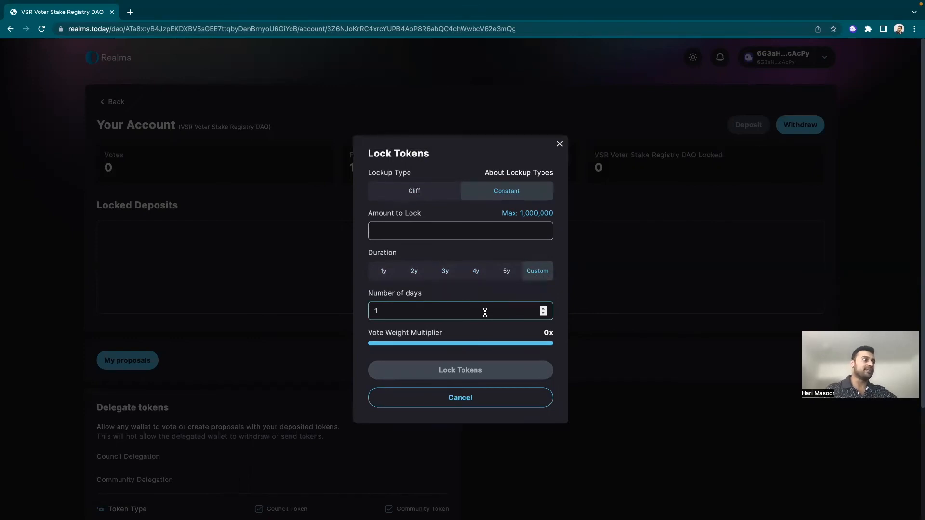
Step: Lock 10,000 tokens under the constant 1-day lockup and approve the transaction in the wallet
{"action": "left_click", "coordinate": [492, 233]}
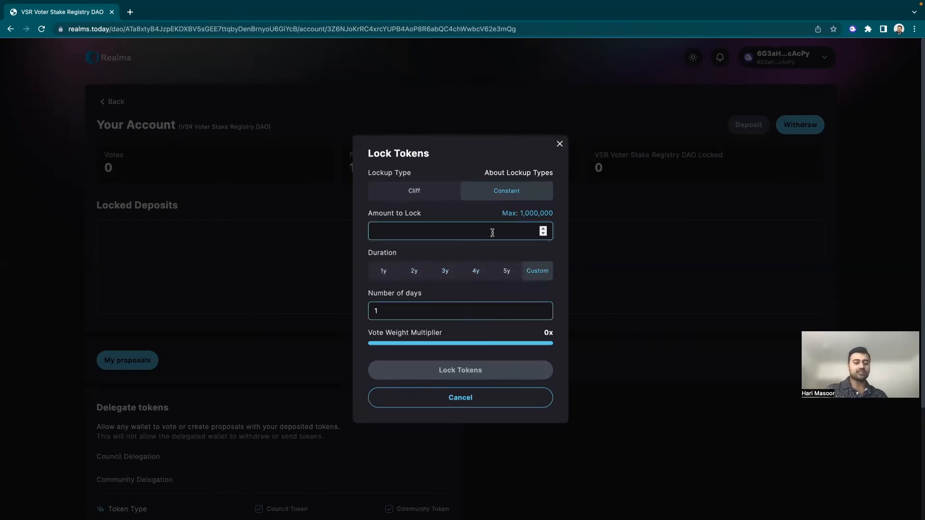
{"action": "type", "text": "10000"}
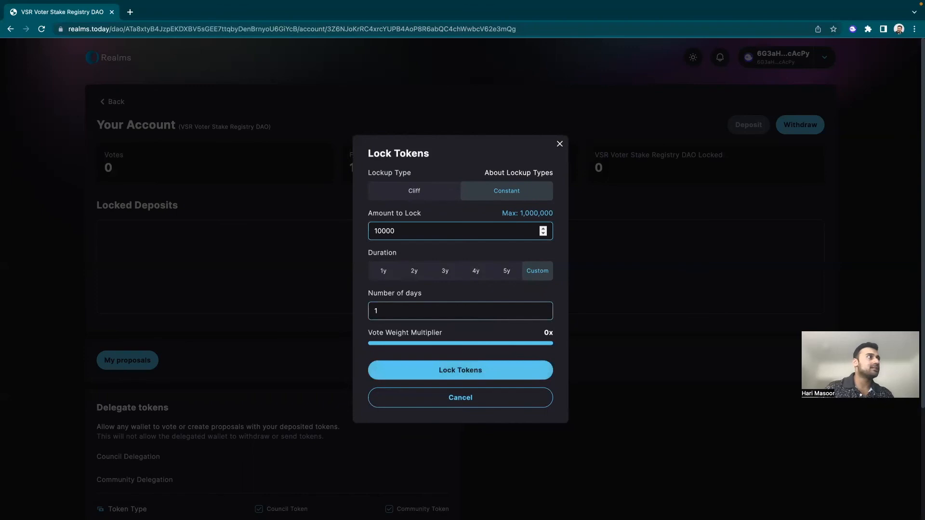
{"action": "scroll", "coordinate": [453, 289], "scroll_direction": "down", "scroll_amount": 2}
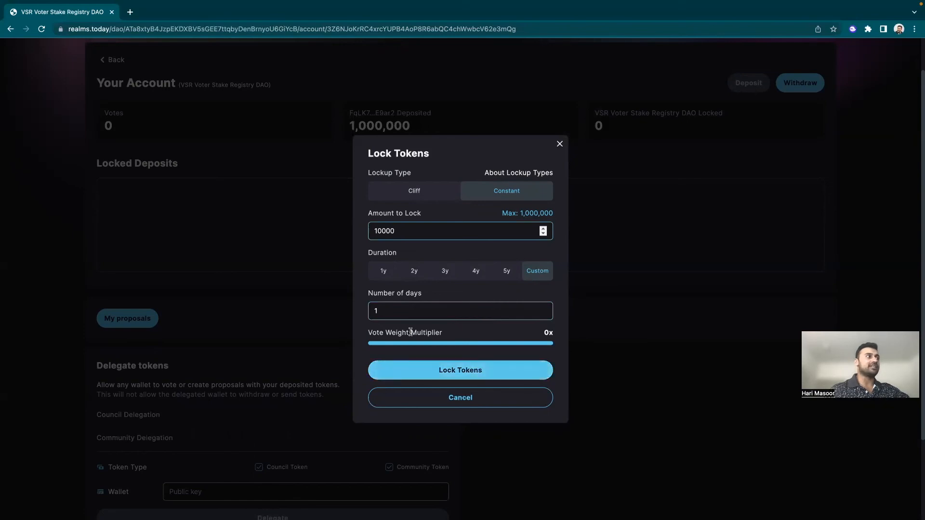
{"action": "left_click_drag", "start_coordinate": [411, 332], "coordinate": [458, 329]}
{"action": "left_click", "coordinate": [453, 356]}
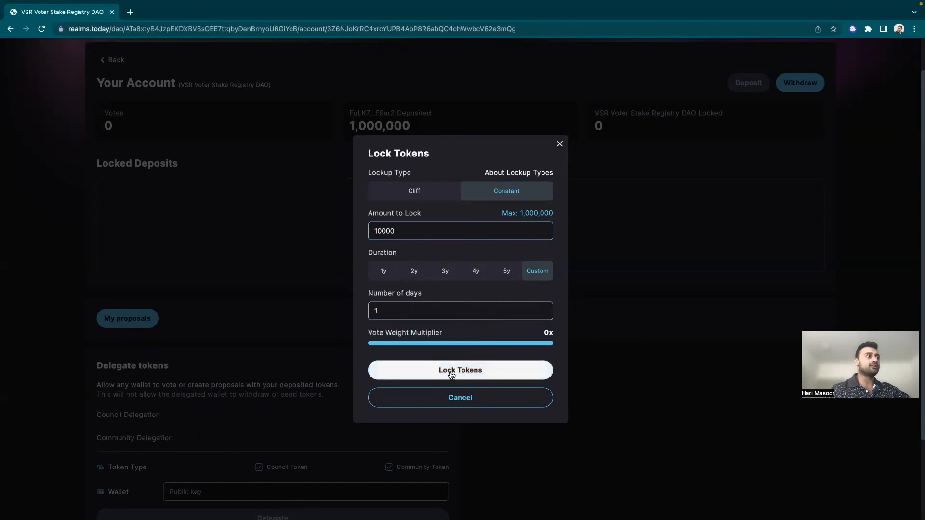
{"action": "left_click", "coordinate": [452, 372]}
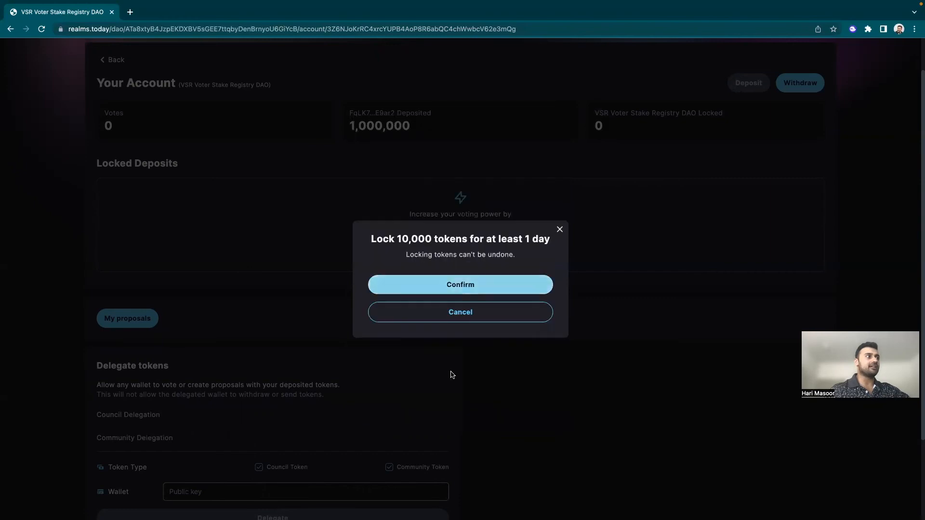
{"action": "left_click", "coordinate": [453, 292]}
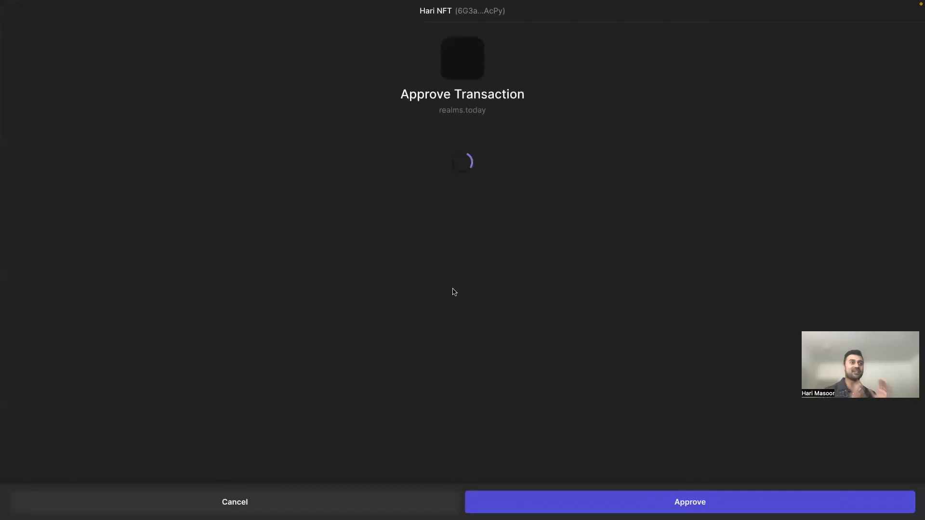
{"action": "left_click", "coordinate": [716, 506]}
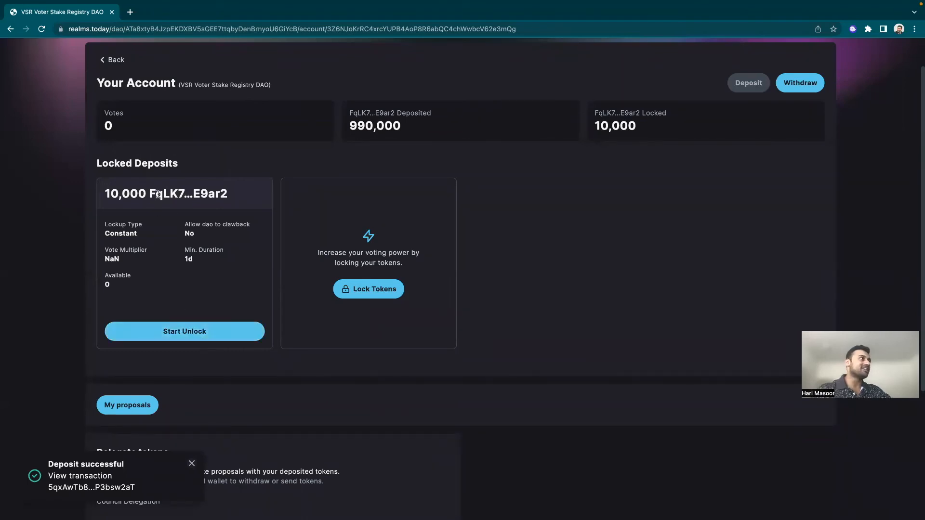
{"action": "left_click_drag", "start_coordinate": [118, 195], "coordinate": [175, 194]}
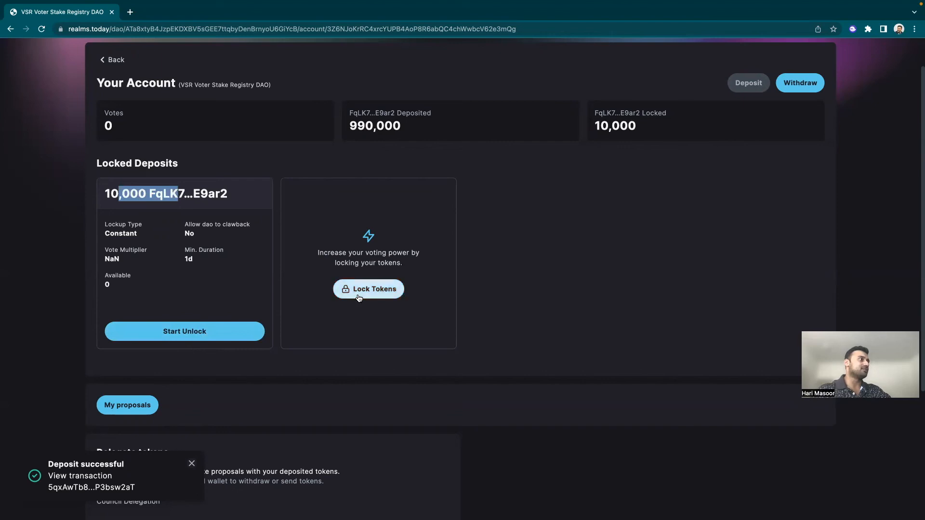
{"action": "scroll", "coordinate": [362, 302], "scroll_direction": "down", "scroll_amount": 1}
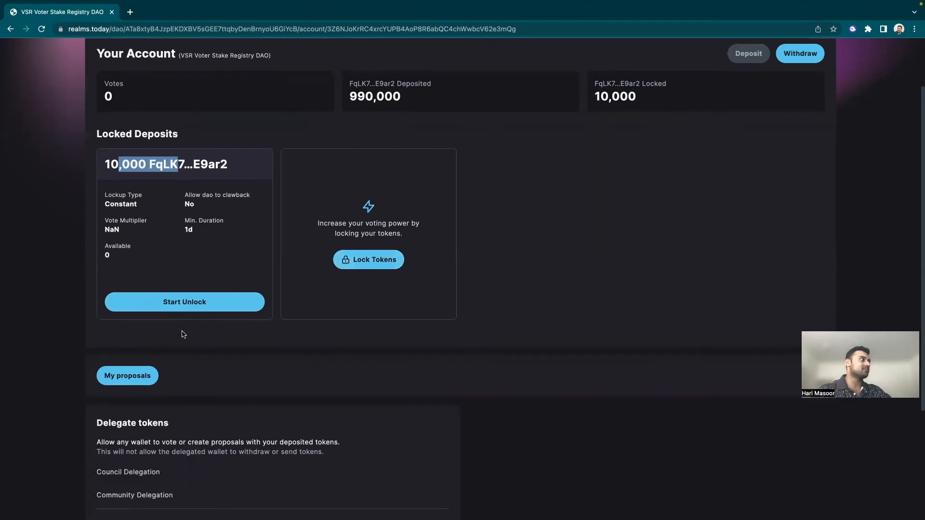
{"action": "left_click", "coordinate": [184, 302]}
{"action": "left_click", "coordinate": [426, 256]}
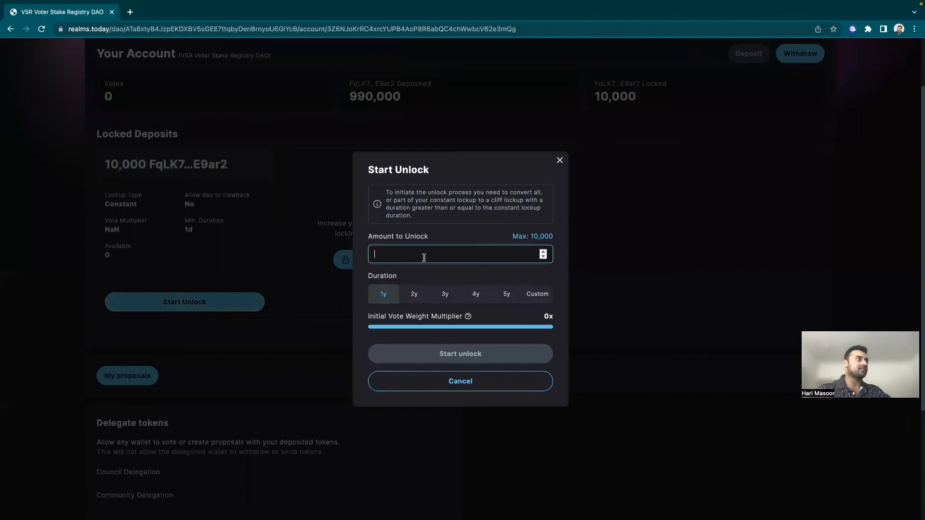
{"action": "type", "text": "10000"}
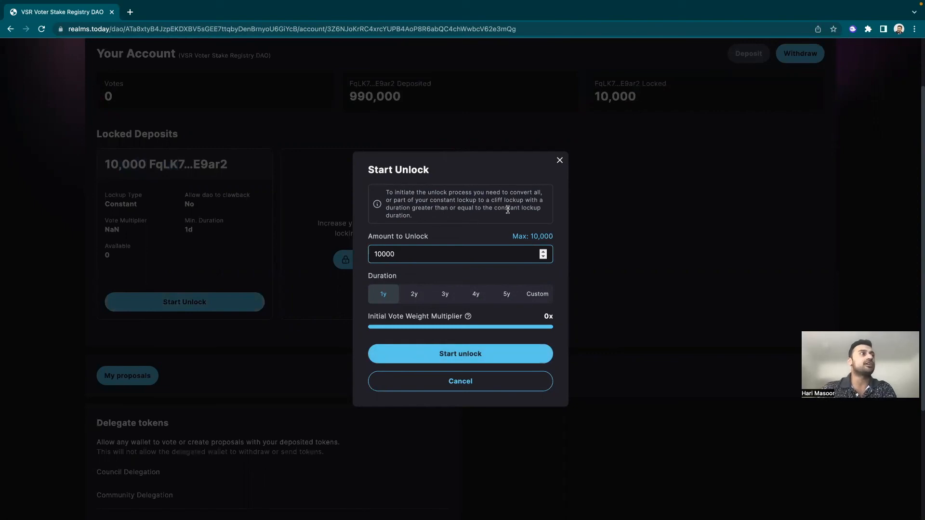
{"action": "left_click", "coordinate": [474, 353]}
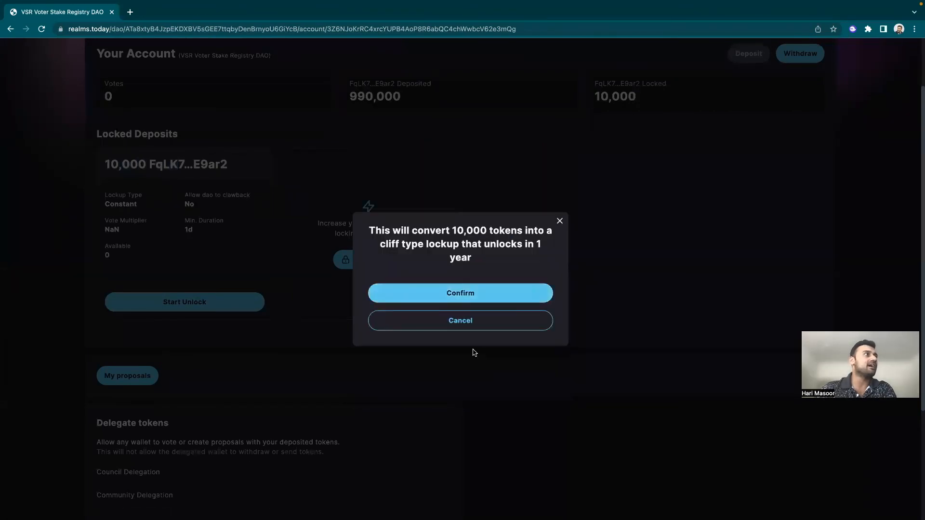
{"action": "left_click_drag", "start_coordinate": [384, 232], "coordinate": [509, 237]}
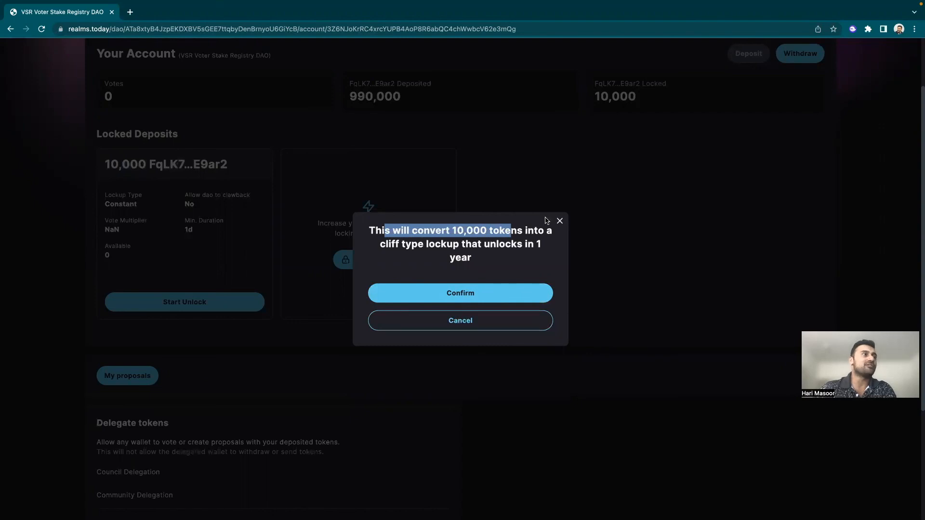
{"action": "left_click", "coordinate": [498, 325]}
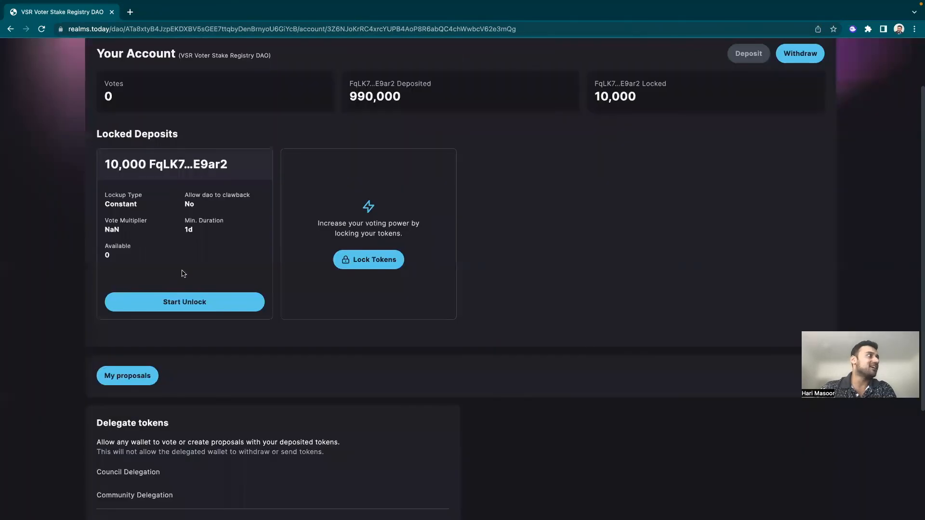
{"action": "scroll", "coordinate": [184, 273], "scroll_direction": "down", "scroll_amount": 3}
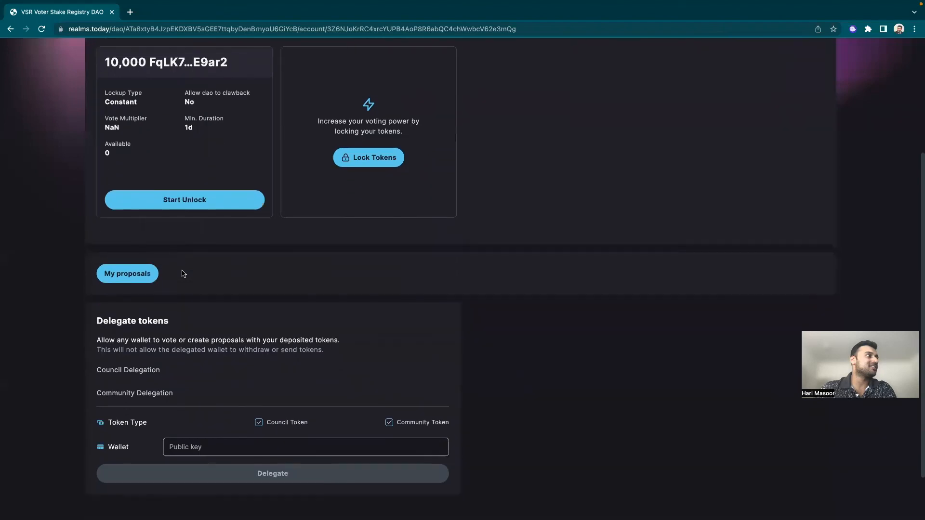
{"action": "scroll", "coordinate": [184, 273], "scroll_direction": "down", "scroll_amount": 1}
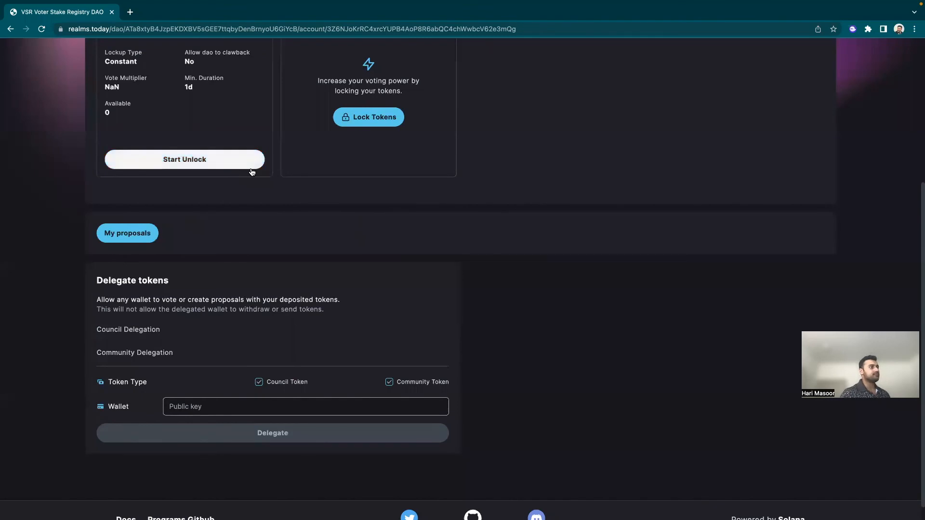
{"action": "scroll", "coordinate": [252, 172], "scroll_direction": "up", "scroll_amount": 5}
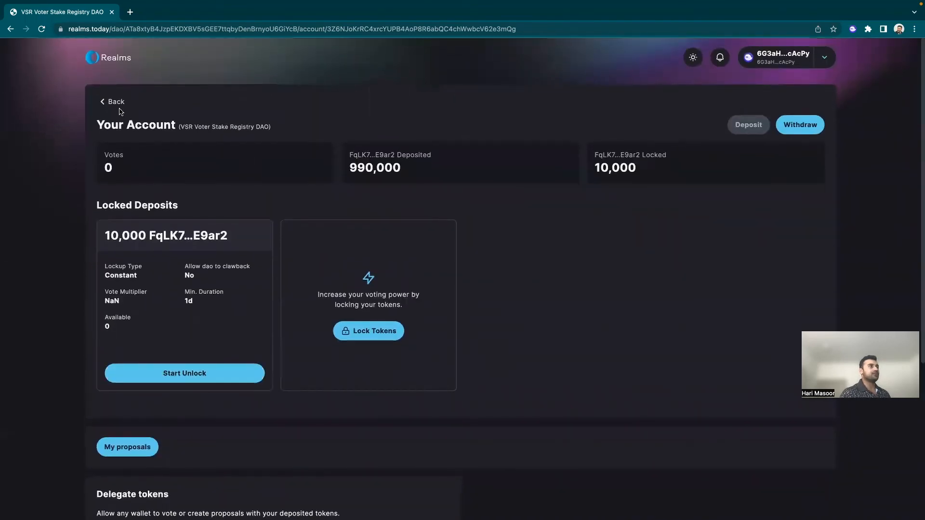
Step: Open the VSR Voter Stake Registry DAO stats page and review the locked, vesting and grant figures
{"action": "left_click", "coordinate": [116, 103]}
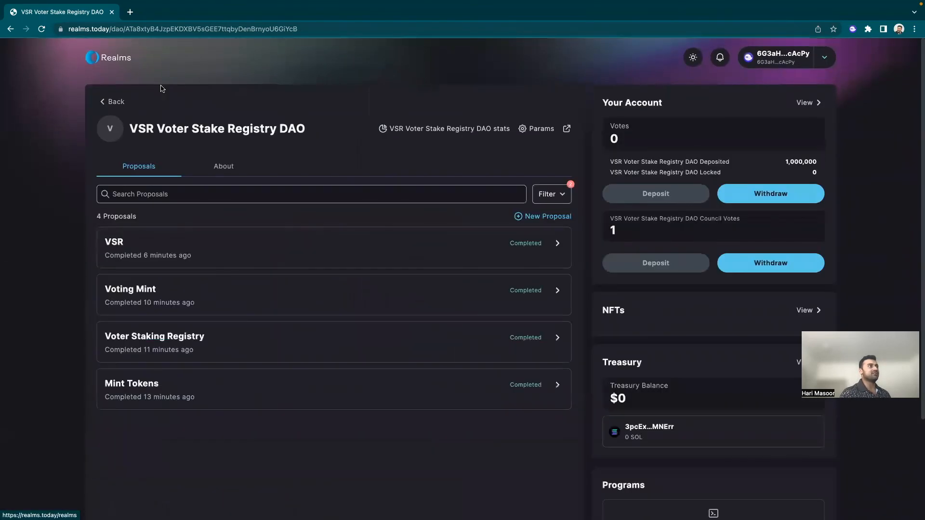
{"action": "left_click", "coordinate": [413, 132]}
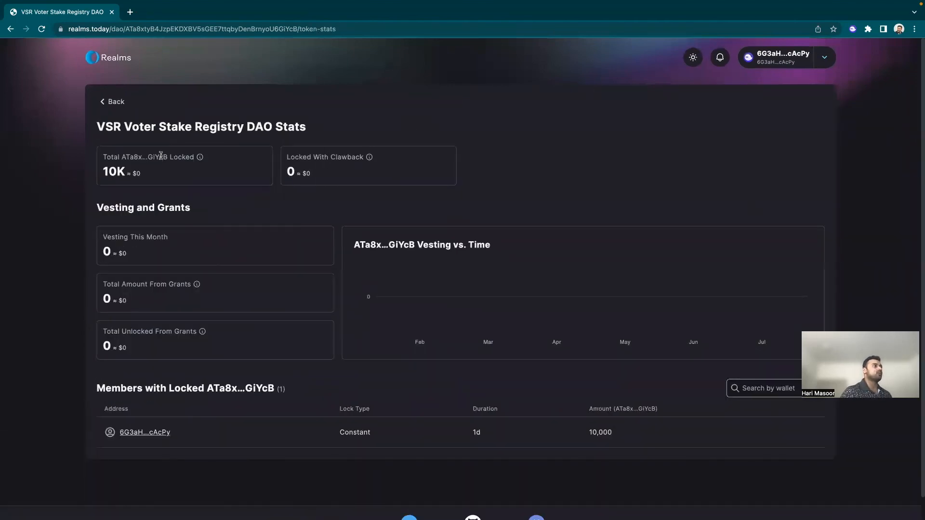
{"action": "left_click_drag", "start_coordinate": [163, 157], "coordinate": [209, 164]}
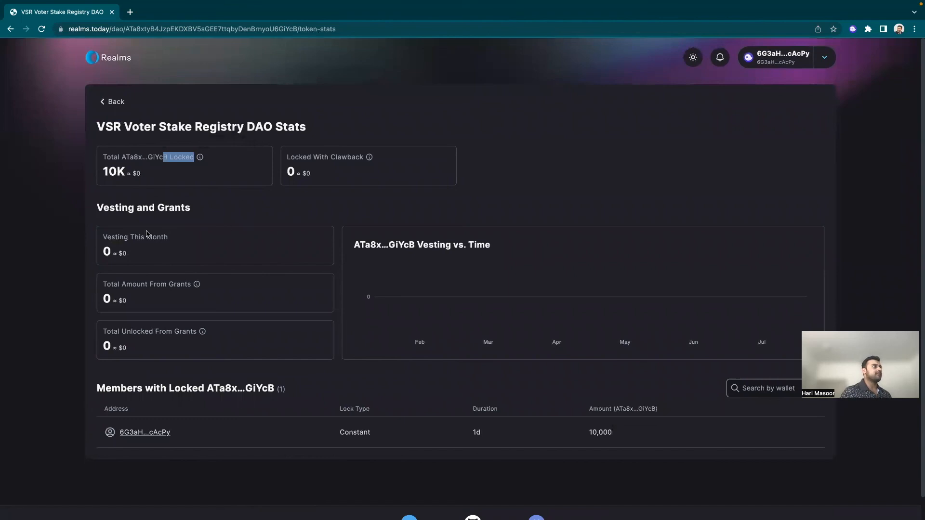
{"action": "left_click_drag", "start_coordinate": [124, 237], "coordinate": [180, 244]}
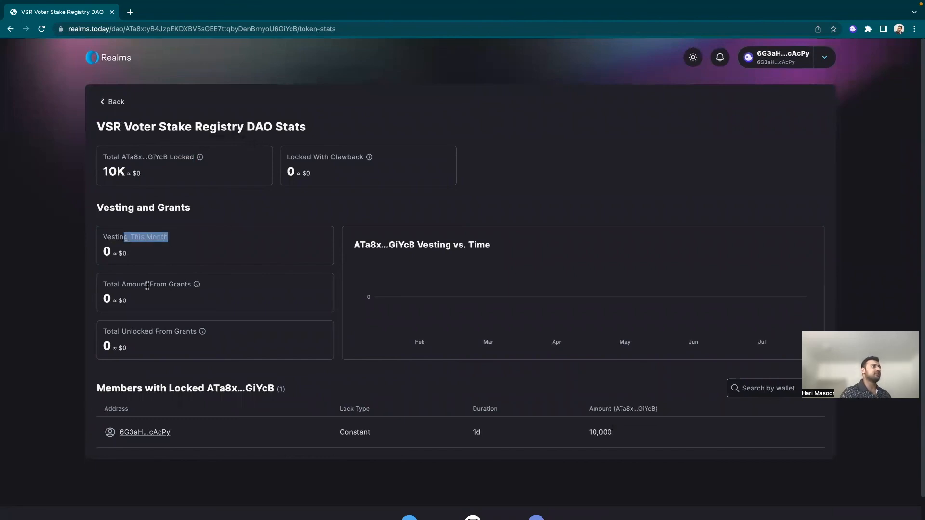
{"action": "left_click_drag", "start_coordinate": [114, 284], "coordinate": [174, 294]}
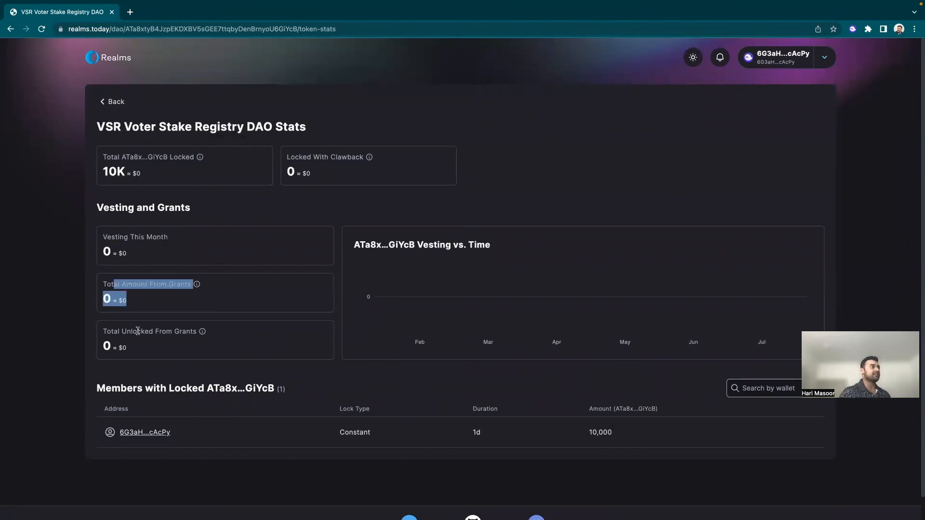
{"action": "left_click_drag", "start_coordinate": [121, 331], "coordinate": [160, 333]}
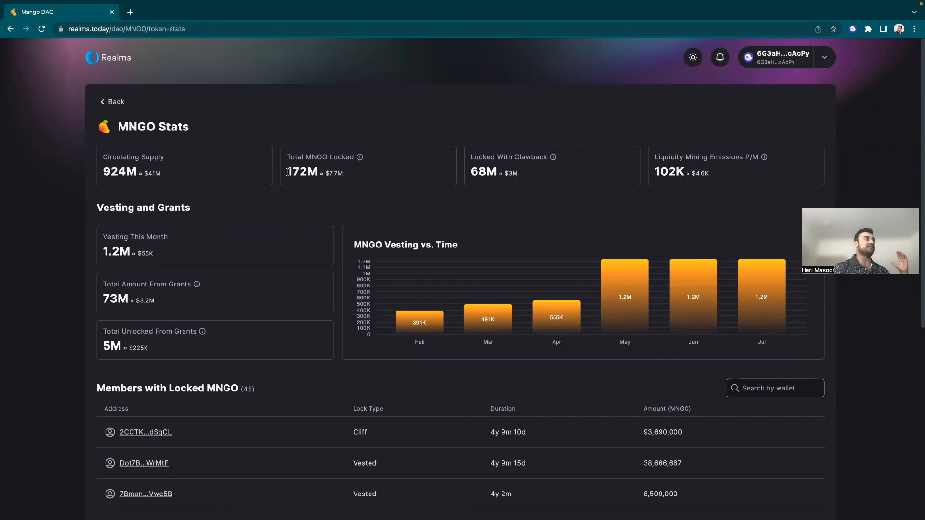
{"action": "left_click_drag", "start_coordinate": [285, 172], "coordinate": [348, 172]}
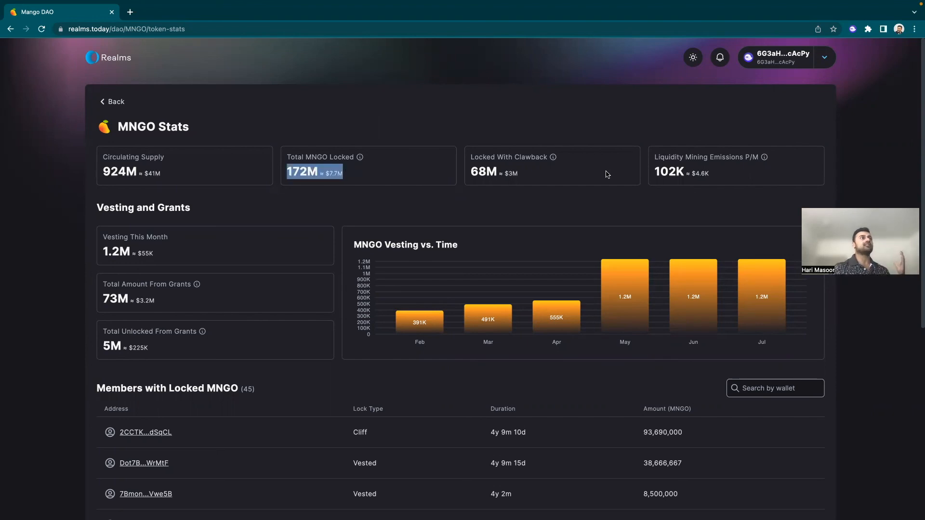
{"action": "left_click", "coordinate": [669, 172]}
{"action": "left_click_drag", "start_coordinate": [669, 172], "coordinate": [677, 172]}
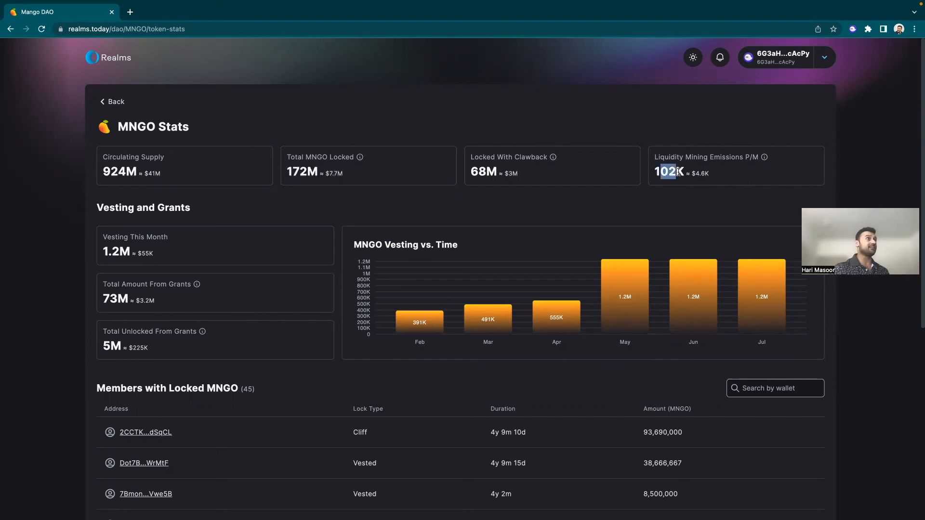